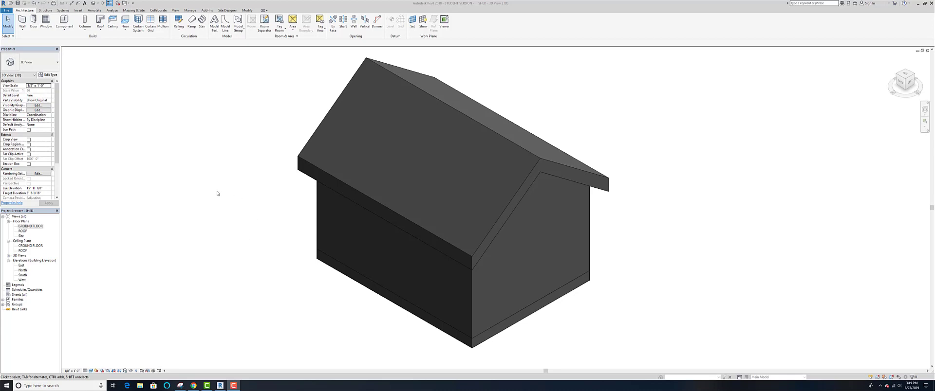
{"action": "left_click", "coordinate": [324, 217]}
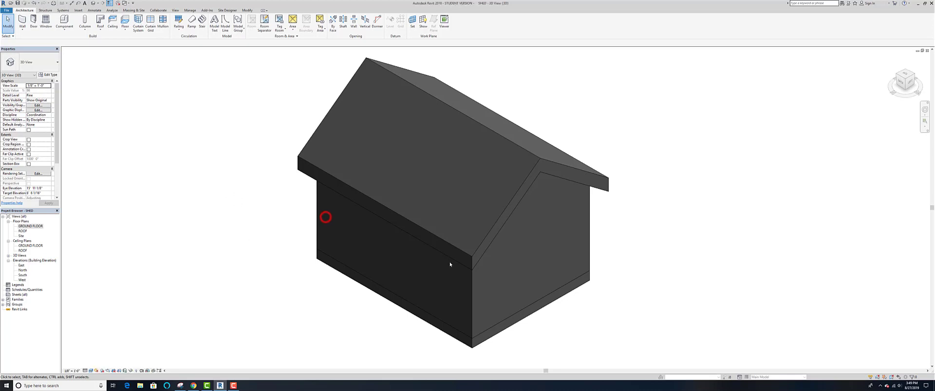
{"action": "left_click", "coordinate": [471, 290]}
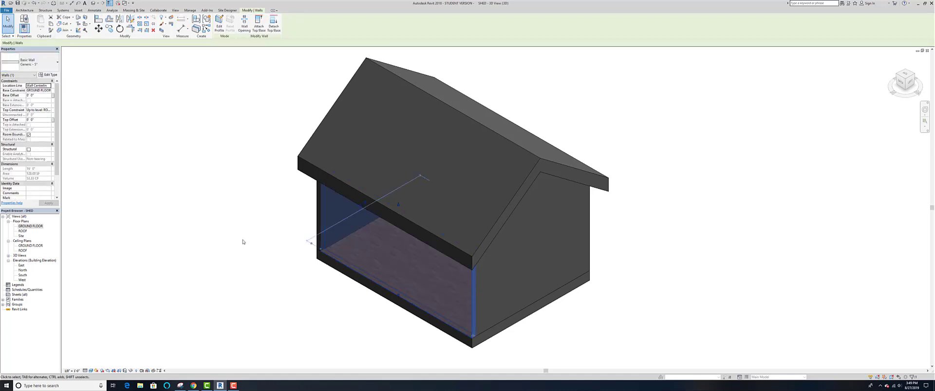
{"action": "left_click", "coordinate": [156, 218]}
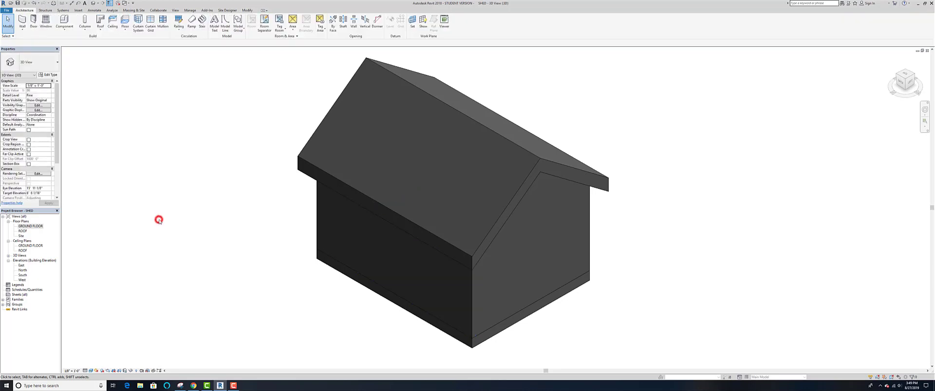
Open the GROUND FLOOR floor plan and select all four exterior walls of the shed.
{"action": "double_click", "coordinate": [31, 226]}
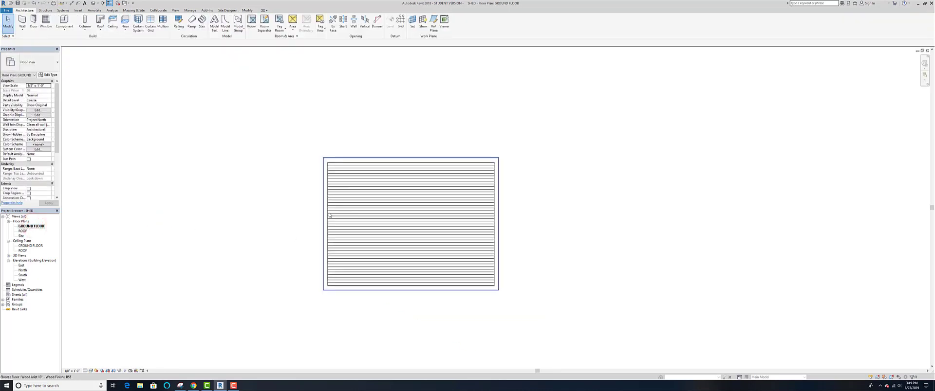
{"action": "left_click", "coordinate": [325, 214]}
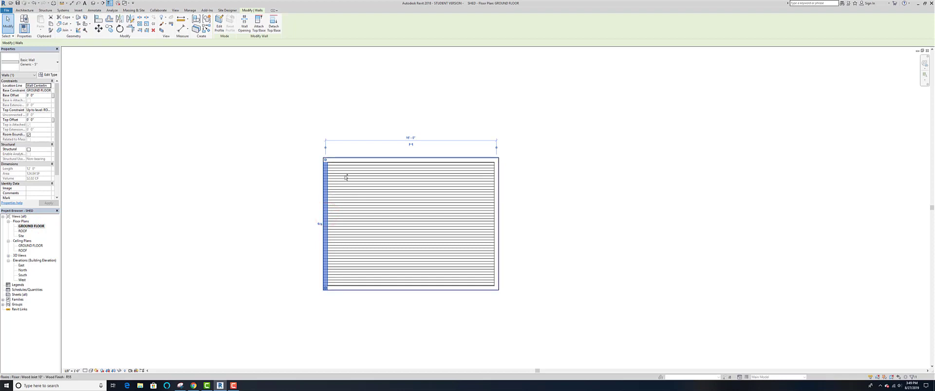
{"action": "left_click", "coordinate": [351, 159], "text": "ctrl"}
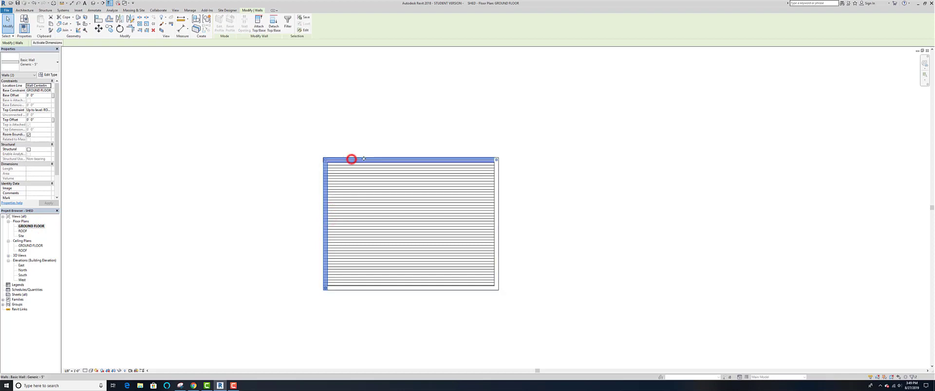
{"action": "left_click", "coordinate": [497, 191], "text": "ctrl"}
{"action": "left_click", "coordinate": [443, 287], "text": "ctrl"}
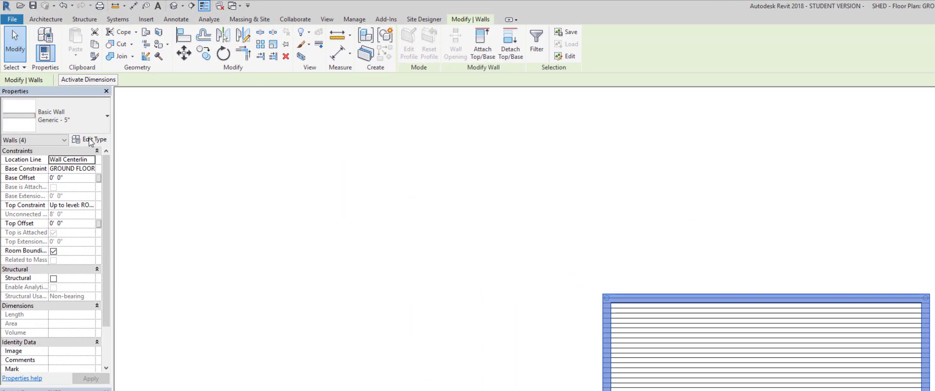
Duplicate the selected walls' Generic - 5" type under the name SHED WALL 2X4".
{"action": "left_click", "coordinate": [89, 141]}
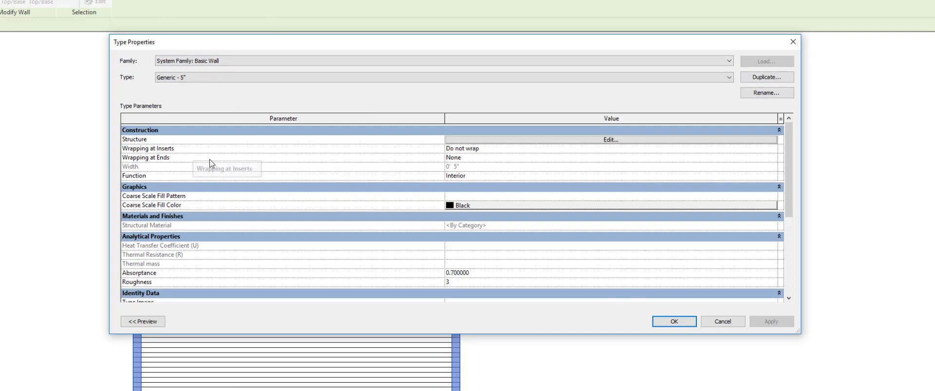
{"action": "scroll", "coordinate": [269, 170], "scroll_direction": "down", "scroll_amount": 1}
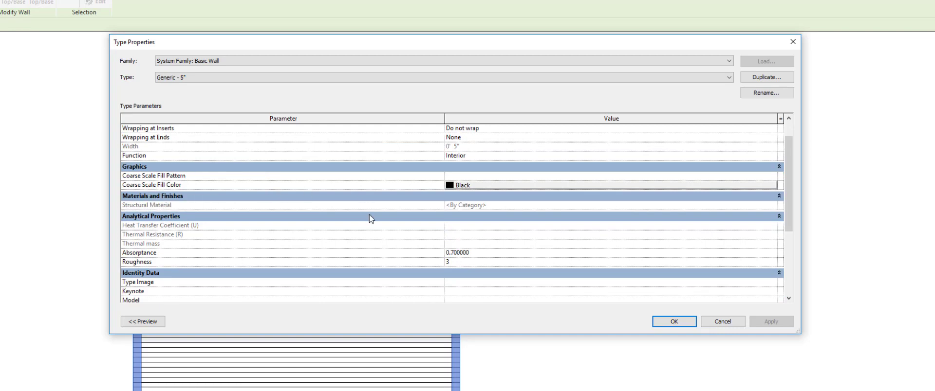
{"action": "scroll", "coordinate": [424, 236], "scroll_direction": "down", "scroll_amount": 3}
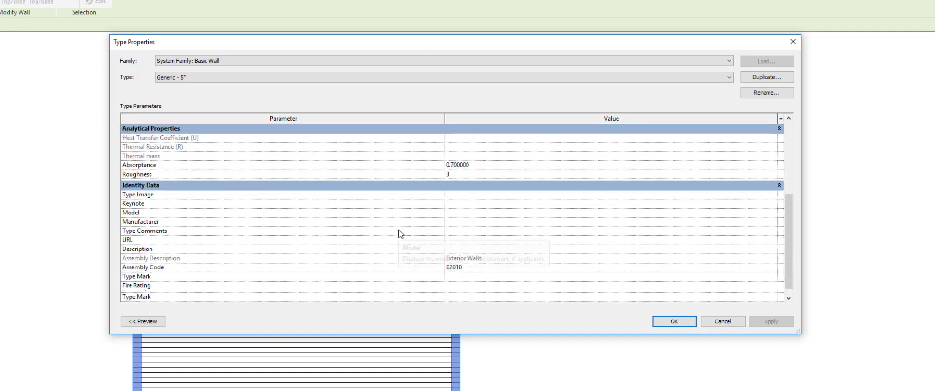
{"action": "scroll", "coordinate": [331, 259], "scroll_direction": "up", "scroll_amount": 4}
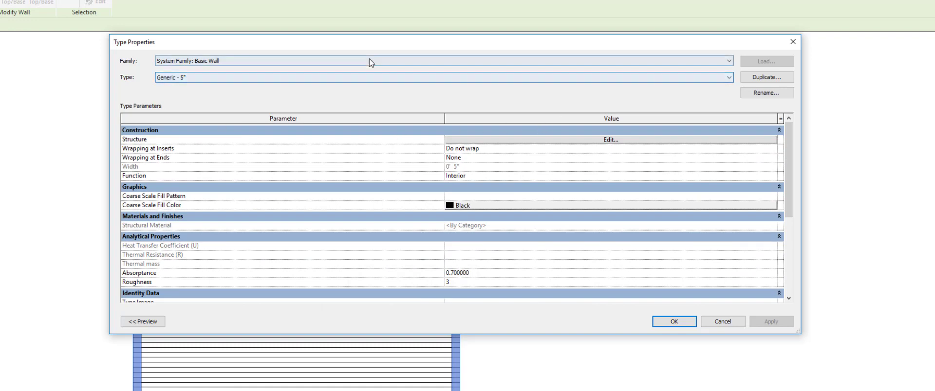
{"action": "left_click", "coordinate": [768, 77]}
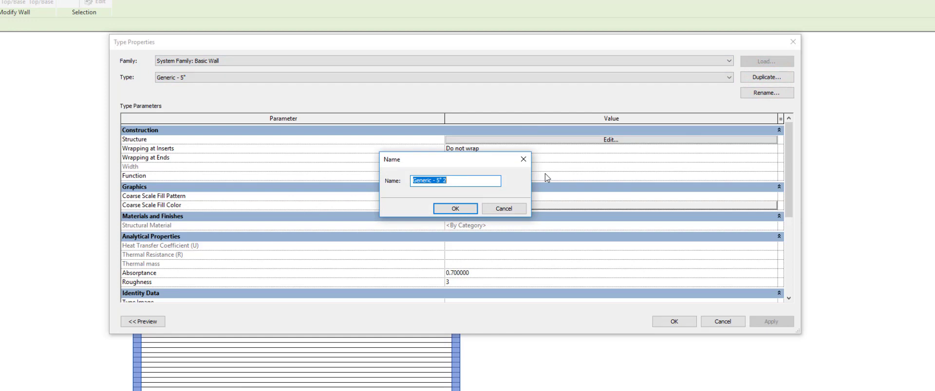
{"action": "type", "text": "SHED WALL 2X4\""}
{"action": "left_click", "coordinate": [455, 209]}
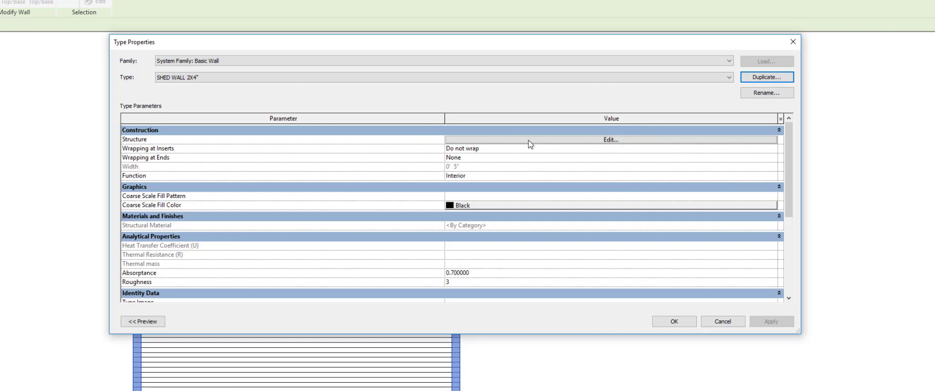
Edit the new type's structure with the preview shown, assigning Softwood, Lumber with its render appearance to the structure layer.
{"action": "left_click", "coordinate": [609, 140]}
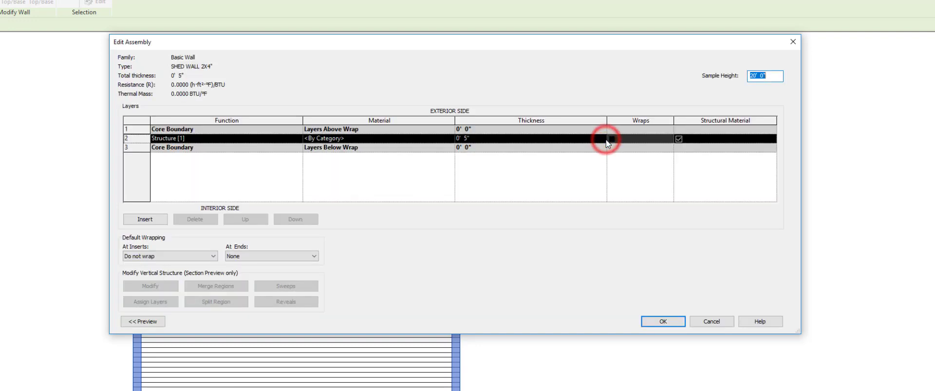
{"action": "left_click", "coordinate": [143, 321]}
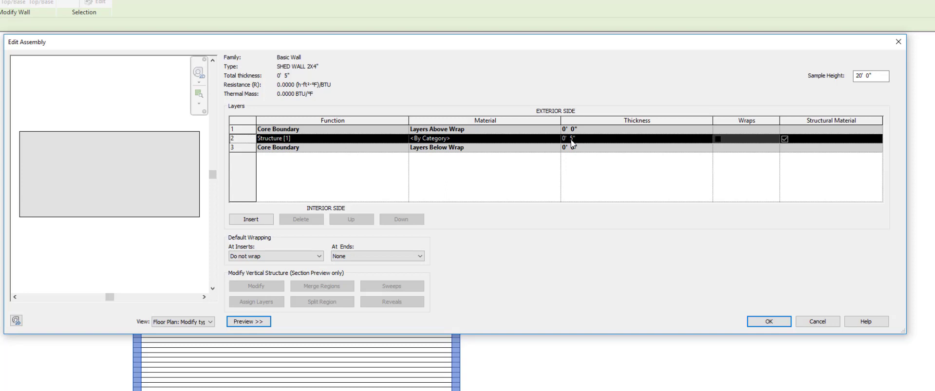
{"action": "left_click", "coordinate": [434, 139]}
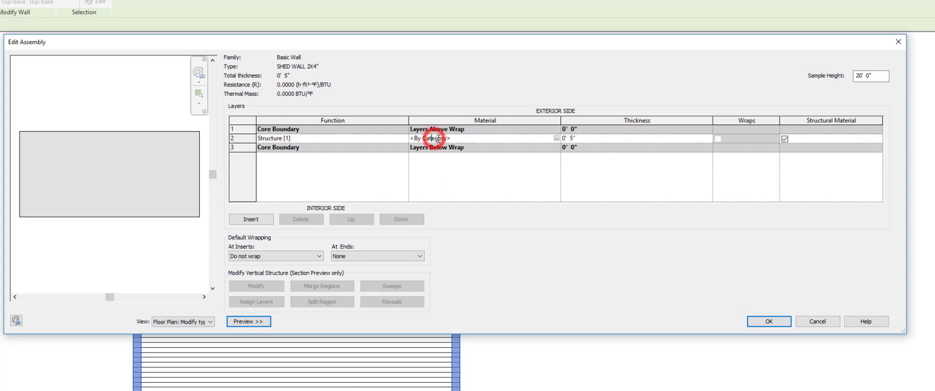
{"action": "left_click", "coordinate": [556, 139]}
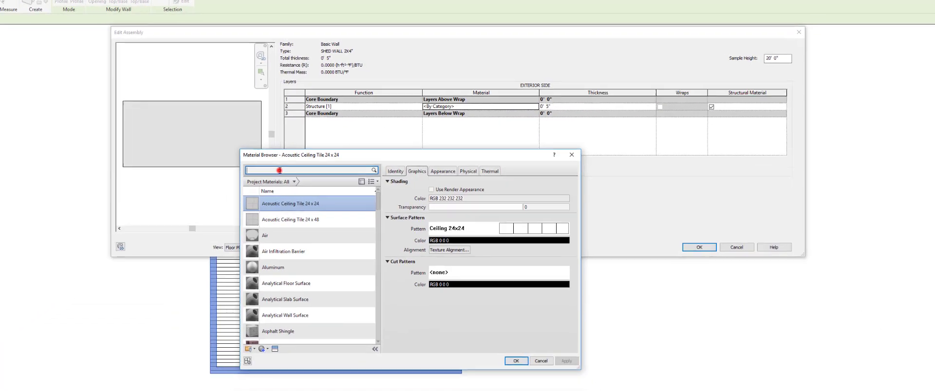
{"action": "left_click", "coordinate": [224, 221]}
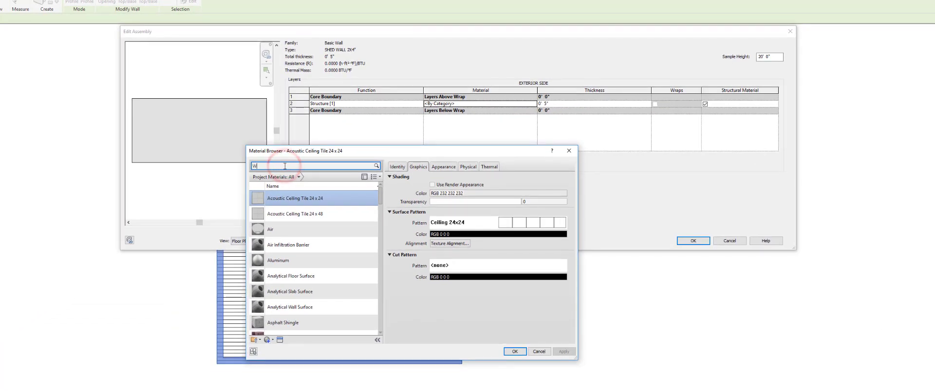
{"action": "type", "text": "WOOD"}
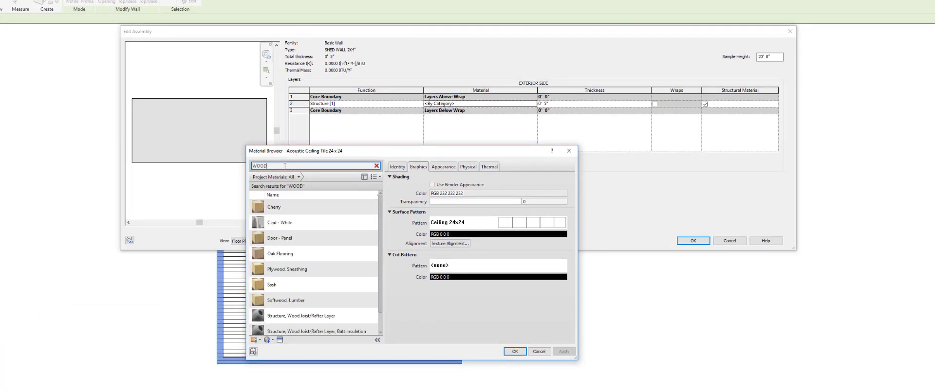
{"action": "left_click", "coordinate": [294, 301]}
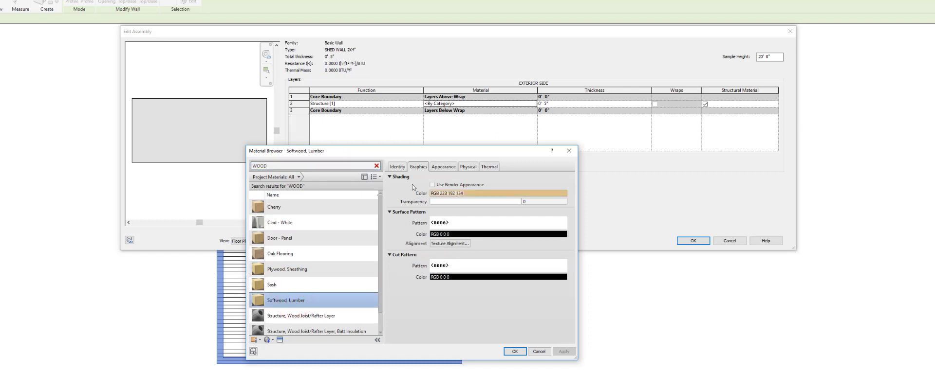
{"action": "left_click", "coordinate": [432, 185]}
{"action": "left_click", "coordinate": [443, 166]}
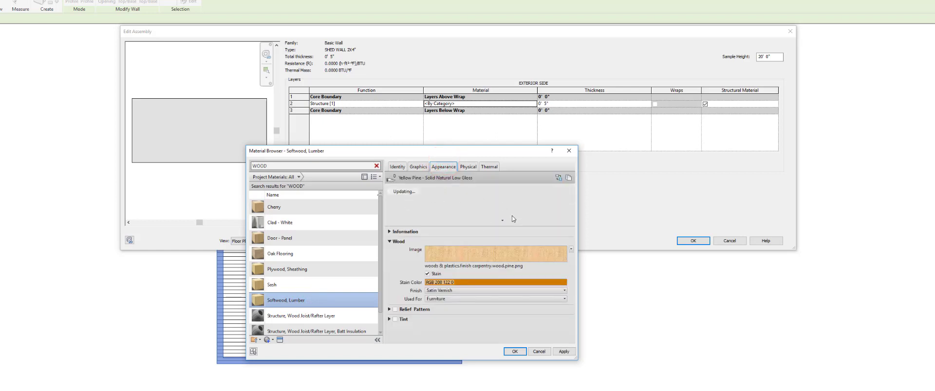
{"action": "left_click", "coordinate": [515, 352]}
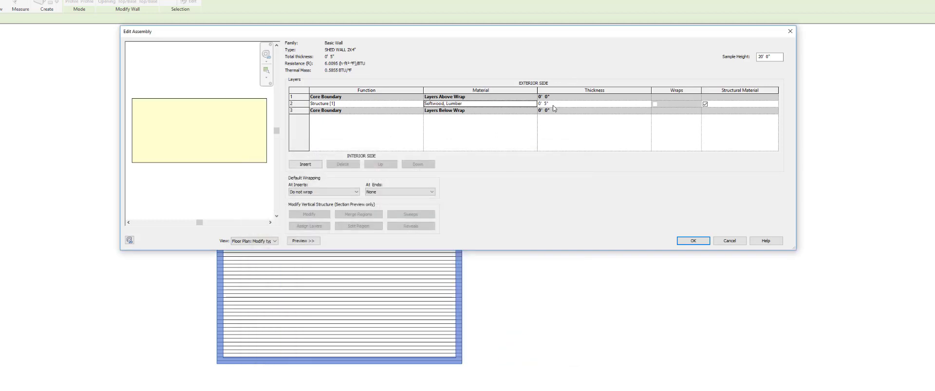
Set the Softwood, Lumber layer's thickness to 3.5".
{"action": "left_click", "coordinate": [553, 105]}
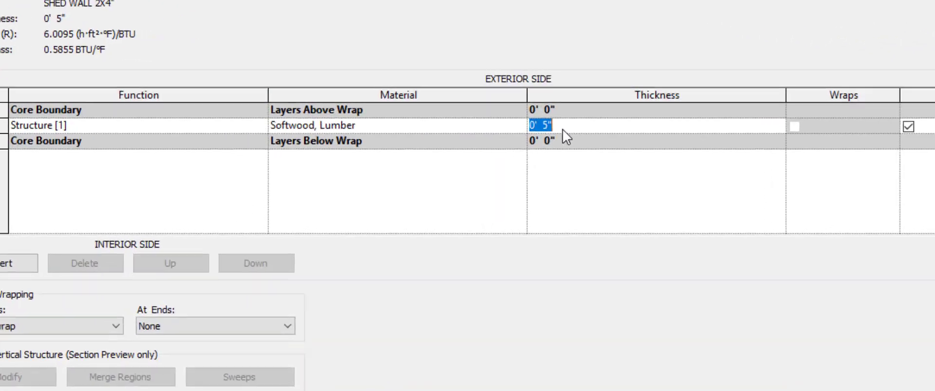
{"action": "type", "text": "3."}
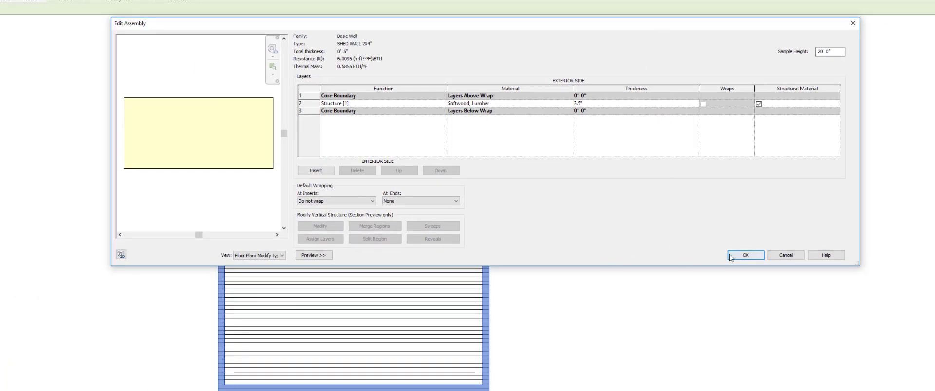
{"action": "key", "text": "Tab"}
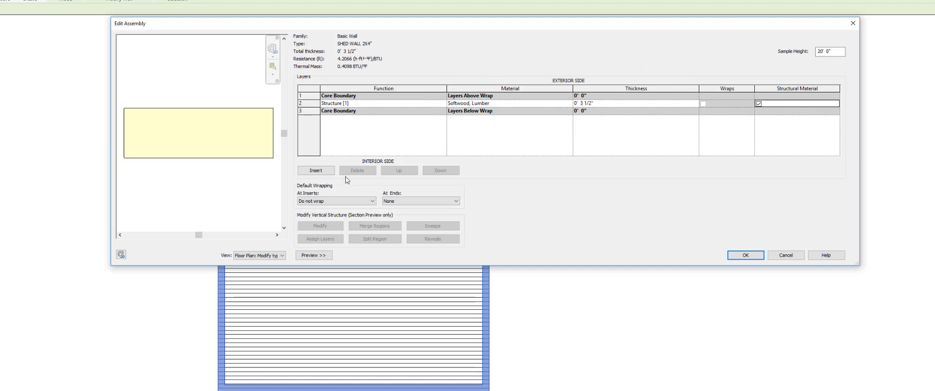
Insert a layer on the exterior side of the lumber and assign it Plywood, Sheathing using its render appearance.
{"action": "left_click", "coordinate": [316, 171]}
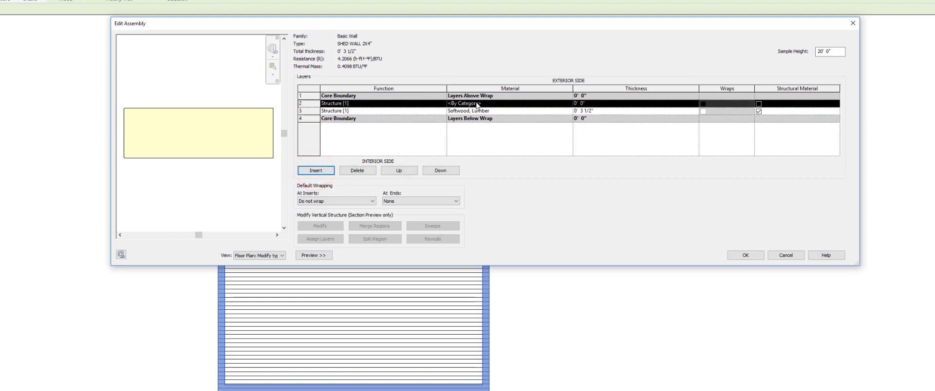
{"action": "left_click", "coordinate": [545, 104]}
{"action": "left_click", "coordinate": [569, 103]}
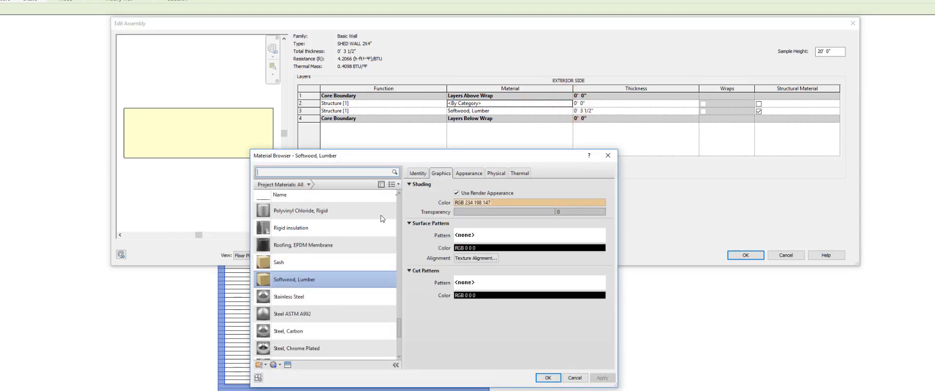
{"action": "scroll", "coordinate": [292, 215], "scroll_direction": "up", "scroll_amount": 1}
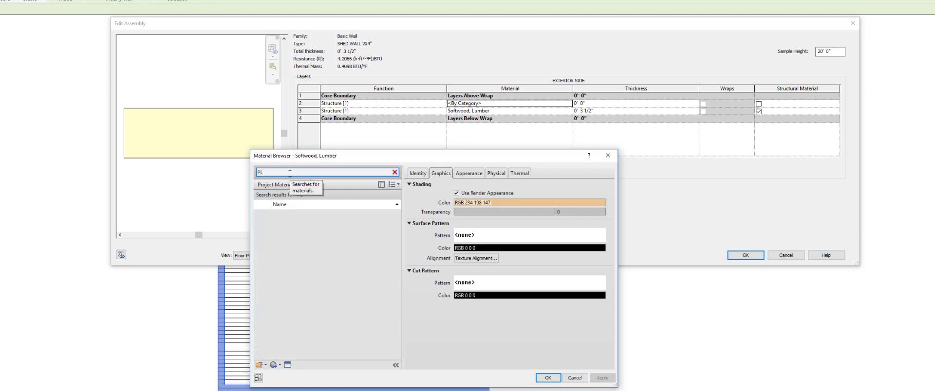
{"action": "type", "text": "Y"}
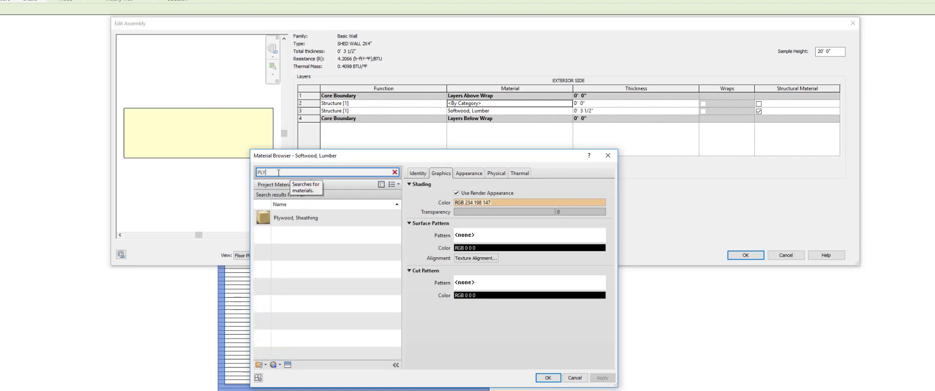
{"action": "left_click", "coordinate": [295, 217]}
{"action": "left_click", "coordinate": [457, 194]}
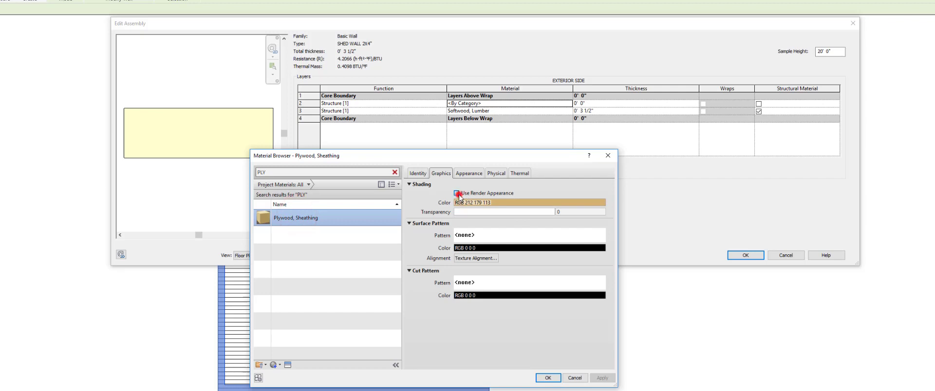
{"action": "left_click", "coordinate": [546, 378]}
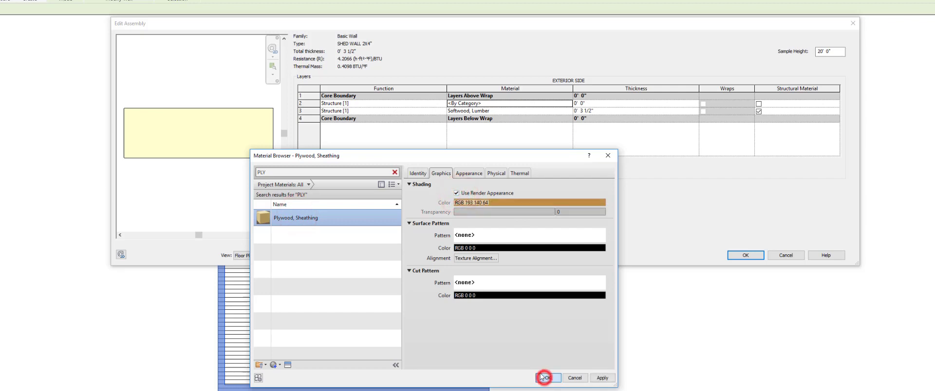
Set the Plywood, Sheathing layer's thickness to 0.5".
{"action": "left_click", "coordinate": [597, 104]}
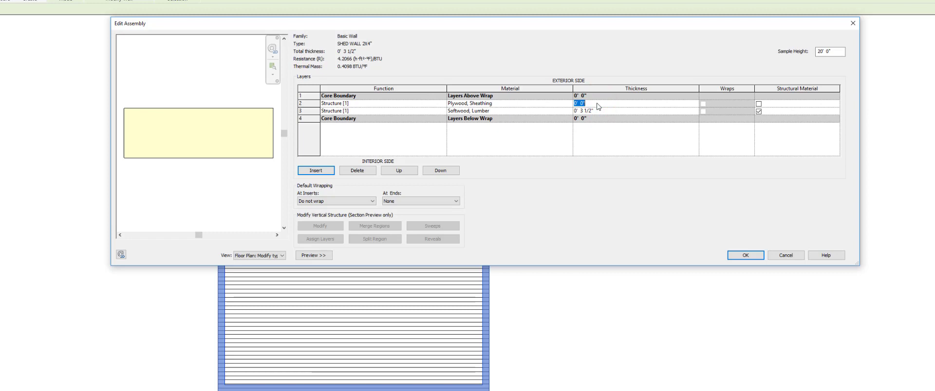
{"action": "type", "text": ".5"}
{"action": "left_click", "coordinate": [547, 124]}
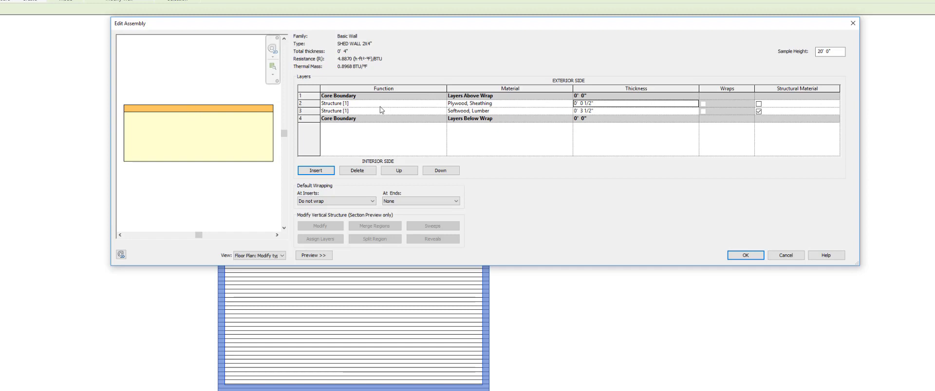
Set the Plywood, Sheathing layer's function to Substrate [2] and keep the layer inside the core boundaries.
{"action": "left_click", "coordinate": [349, 104]}
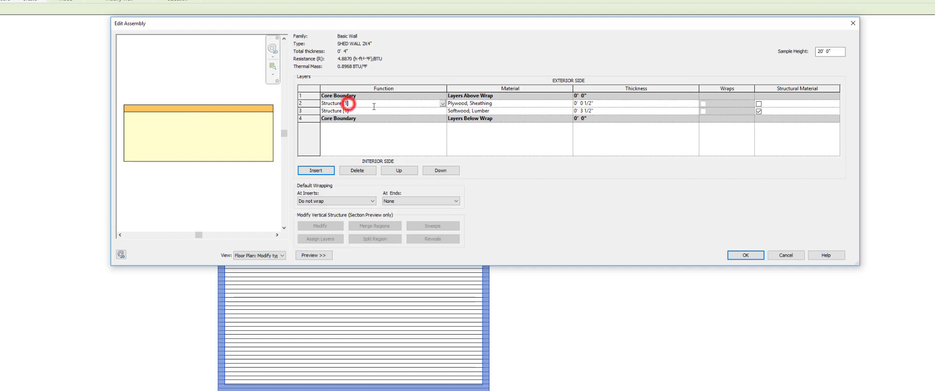
{"action": "left_click", "coordinate": [442, 103]}
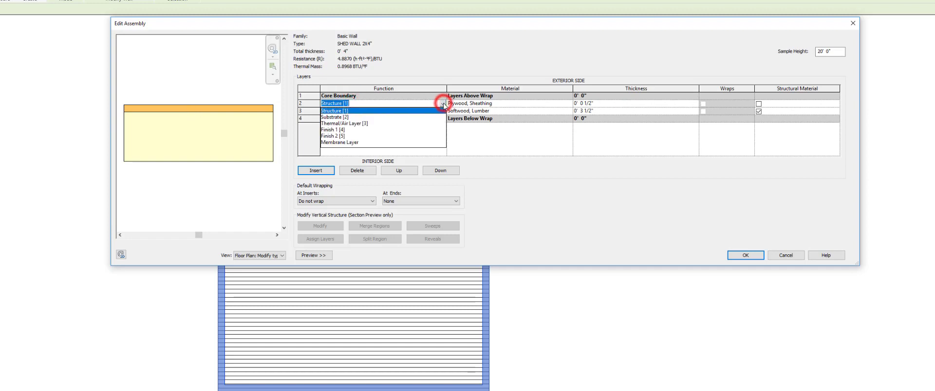
{"action": "left_click", "coordinate": [335, 119]}
{"action": "left_click", "coordinate": [384, 132]}
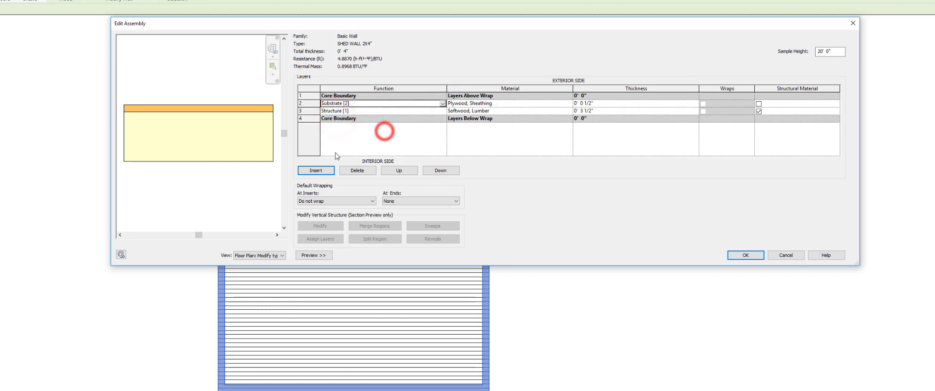
{"action": "left_click", "coordinate": [415, 140]}
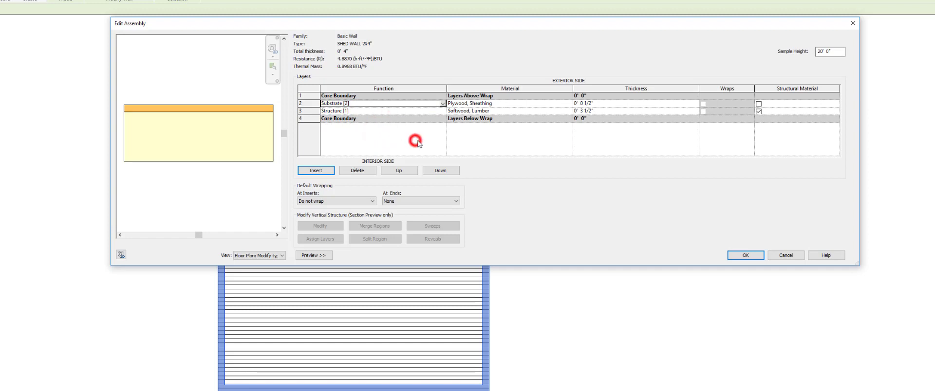
{"action": "left_click", "coordinate": [395, 171]}
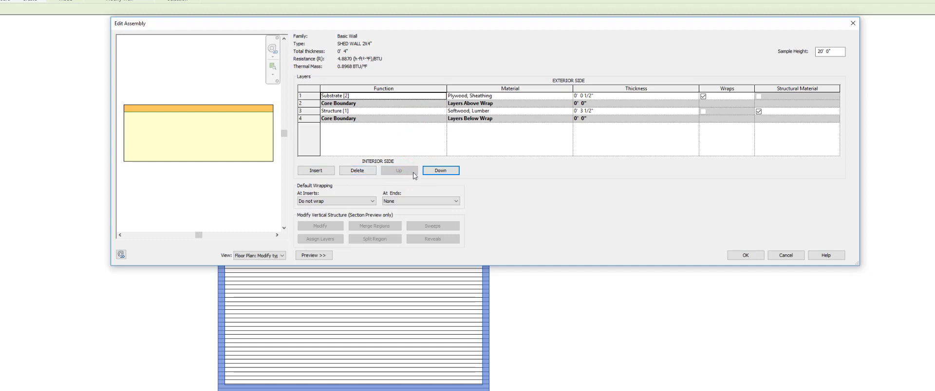
{"action": "left_click", "coordinate": [435, 171]}
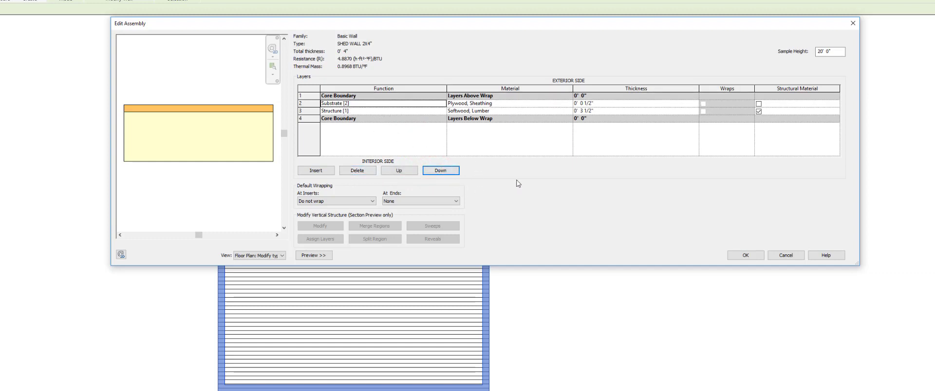
Insert a layer with the function Thermal/Air Layer [3] and place it outside the exterior core boundary.
{"action": "left_click", "coordinate": [315, 171]}
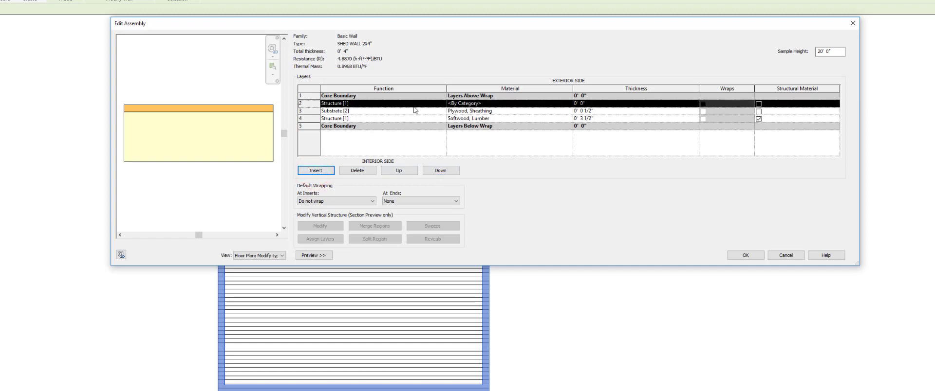
{"action": "left_click", "coordinate": [428, 104]}
{"action": "left_click", "coordinate": [441, 103]}
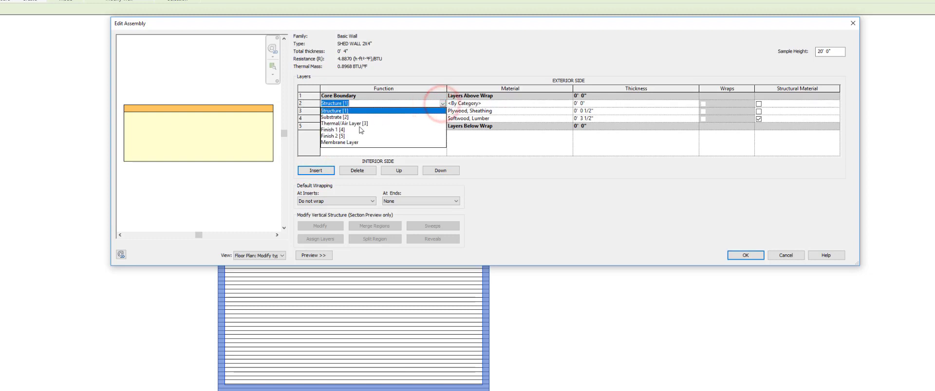
{"action": "left_click", "coordinate": [351, 123]}
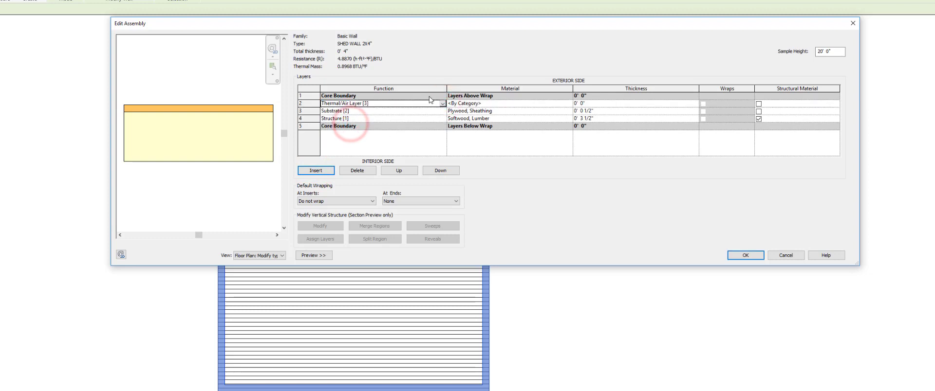
{"action": "left_click", "coordinate": [392, 171]}
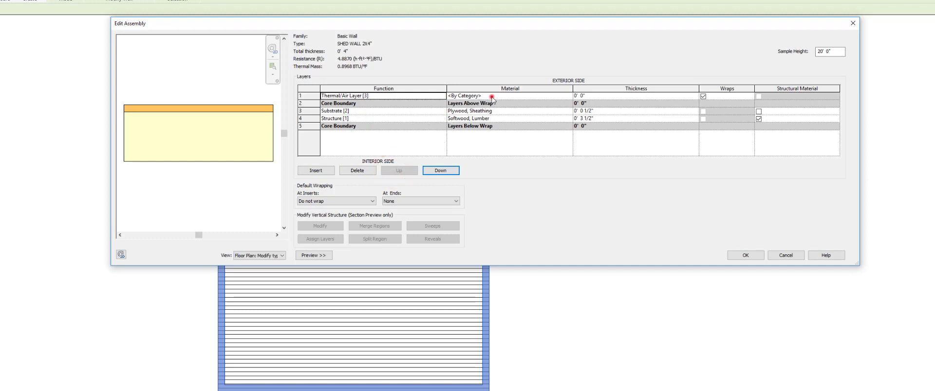
Assign the Vapor Retarder material to the Thermal/Air layer, using its render appearance for shading.
{"action": "left_click", "coordinate": [492, 96]}
{"action": "left_click", "coordinate": [568, 97]}
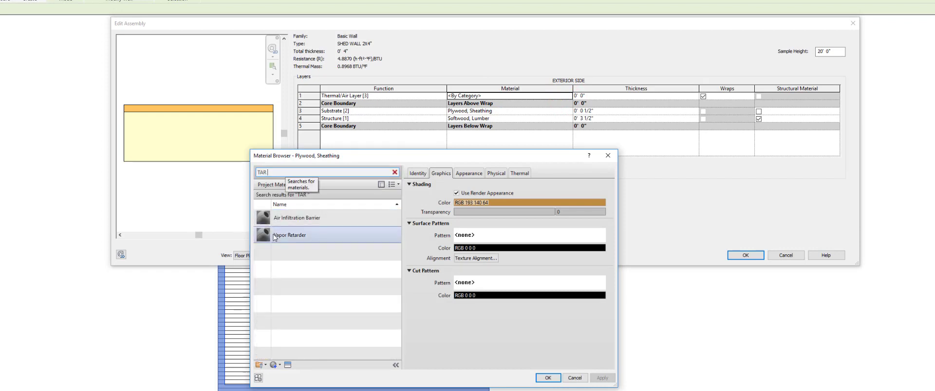
{"action": "left_click", "coordinate": [298, 236]}
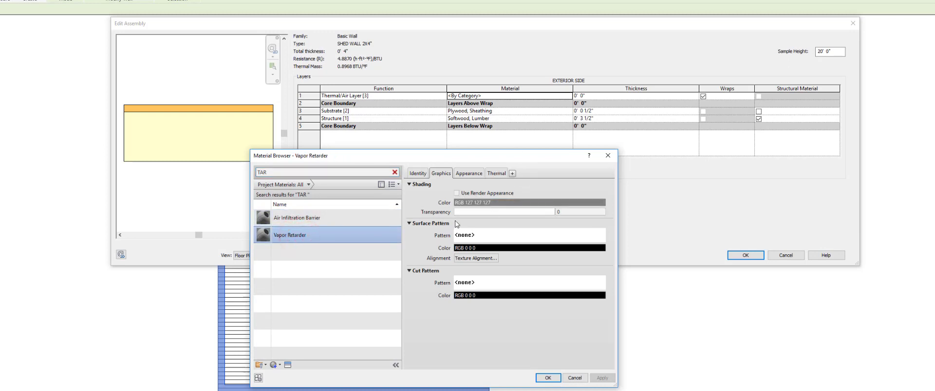
{"action": "left_click", "coordinate": [457, 193]}
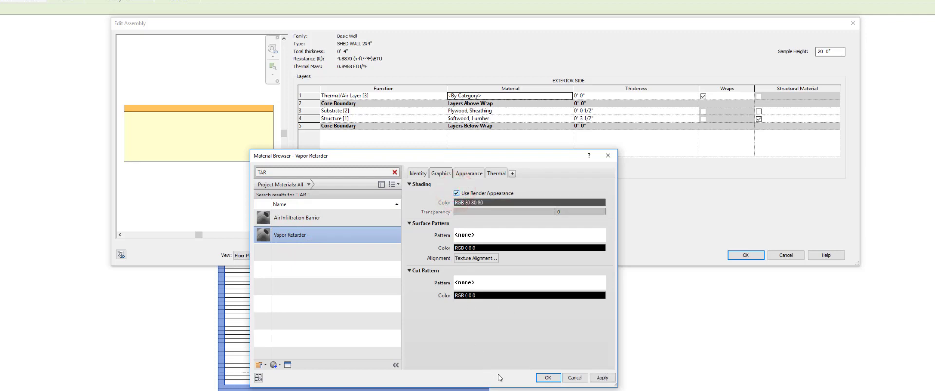
{"action": "left_click", "coordinate": [602, 379]}
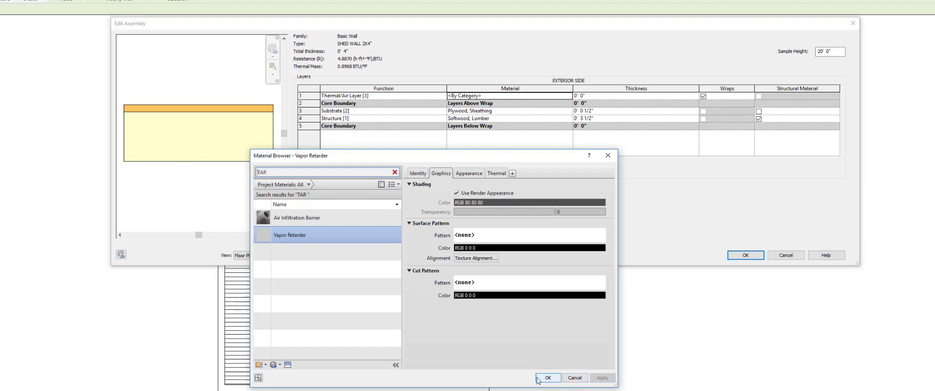
{"action": "left_click", "coordinate": [546, 379]}
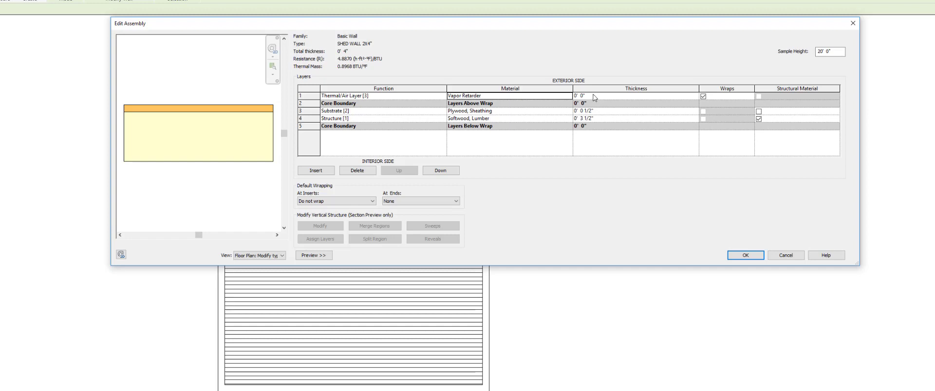
Insert an outermost exterior layer and set its function to Finish 1 [4].
{"action": "left_click", "coordinate": [324, 170]}
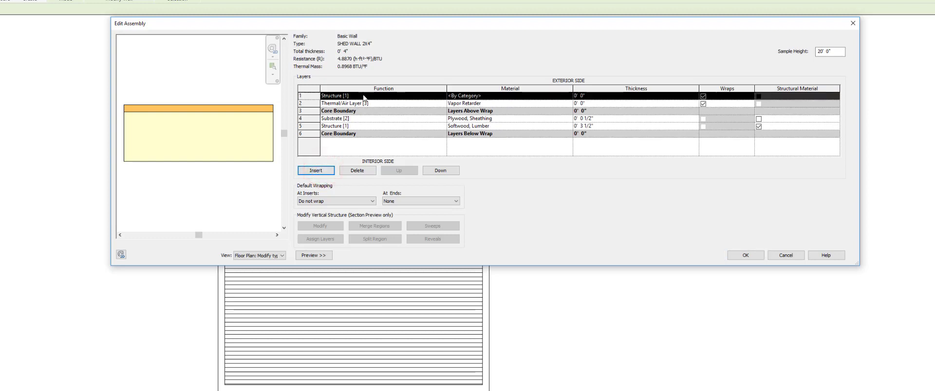
{"action": "left_click", "coordinate": [425, 96]}
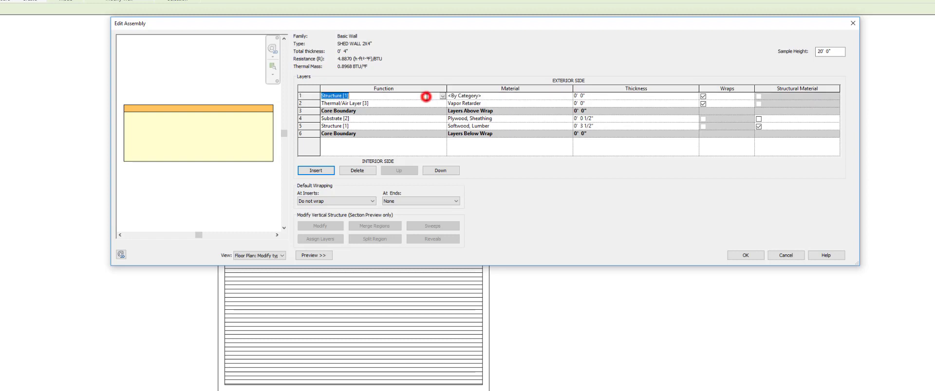
{"action": "left_click", "coordinate": [442, 96]}
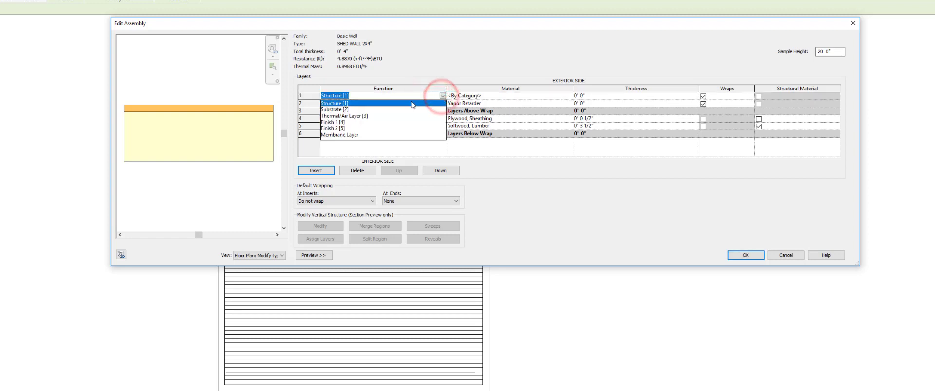
{"action": "left_click", "coordinate": [334, 122]}
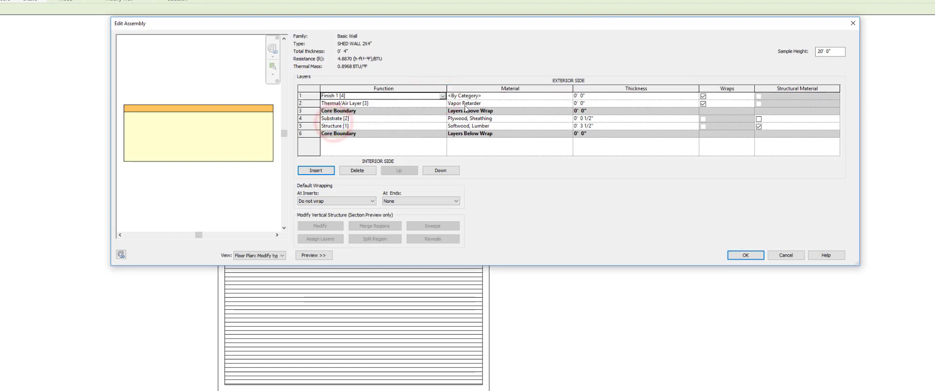
Search the project materials for SIDING for the Finish 1 layer, clear the search, and create a new material.
{"action": "left_click", "coordinate": [479, 97]}
{"action": "left_click", "coordinate": [569, 96]}
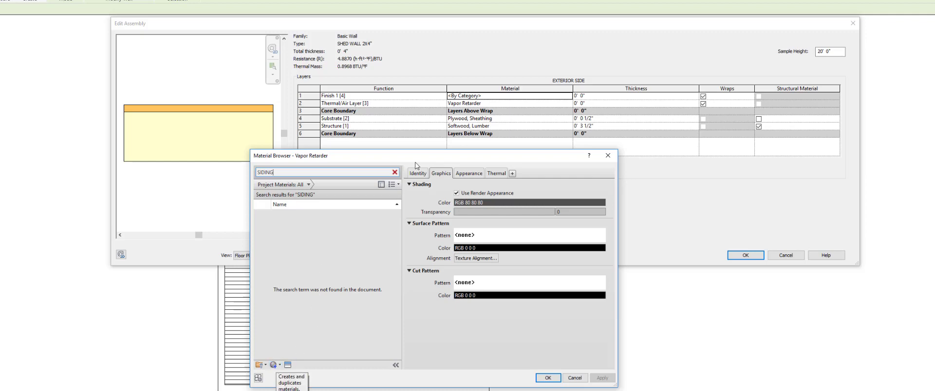
{"action": "left_click", "coordinate": [394, 172]}
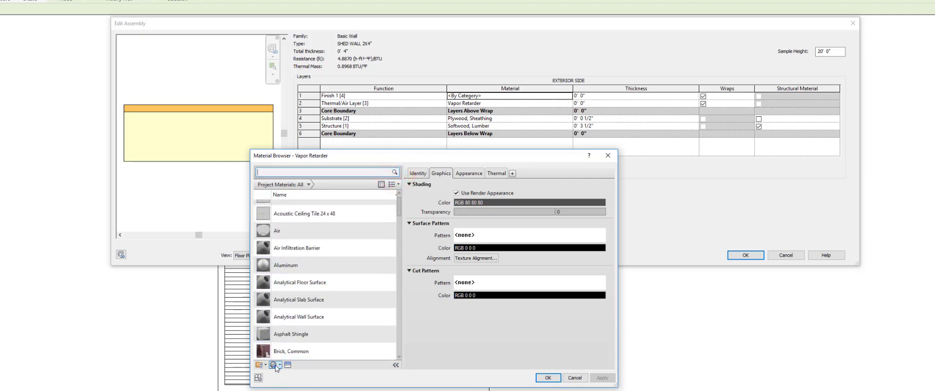
{"action": "left_click", "coordinate": [276, 365]}
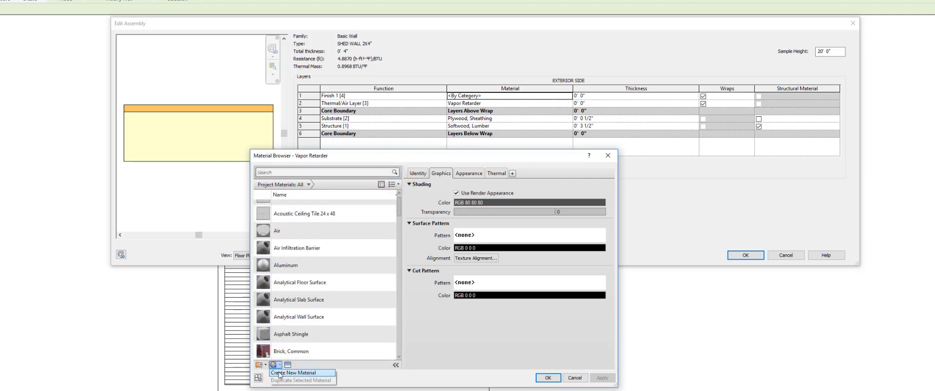
{"action": "left_click", "coordinate": [279, 374]}
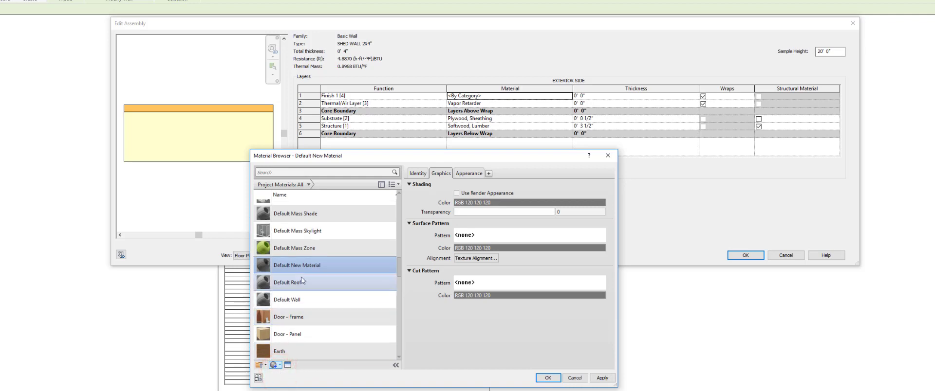
Rename the new material as SHED SIDING.
{"action": "left_click", "coordinate": [417, 173]}
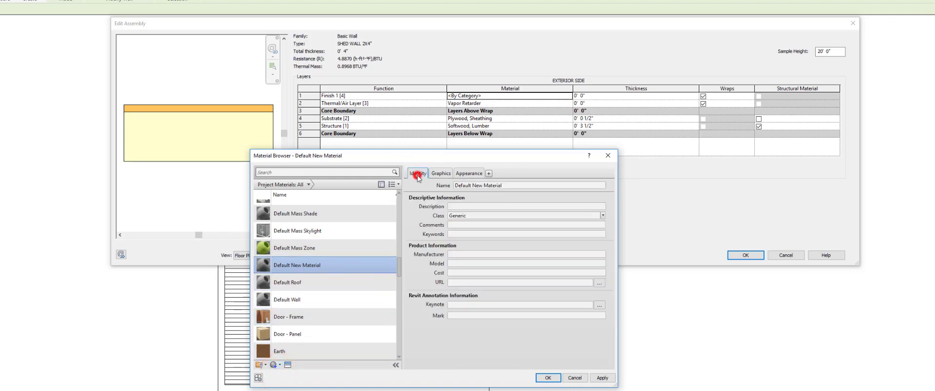
{"action": "double_click", "coordinate": [466, 185]}
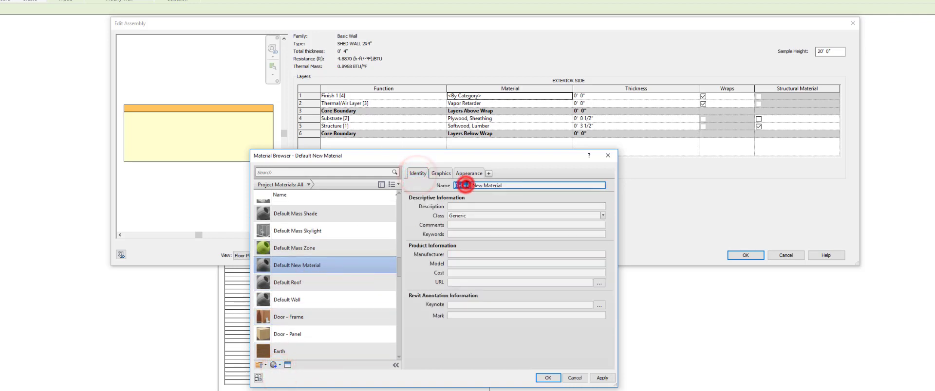
{"action": "double_click", "coordinate": [508, 183]}
{"action": "left_click_drag", "start_coordinate": [475, 191], "coordinate": [455, 189]}
{"action": "type", "text": "SHED SIDING"}
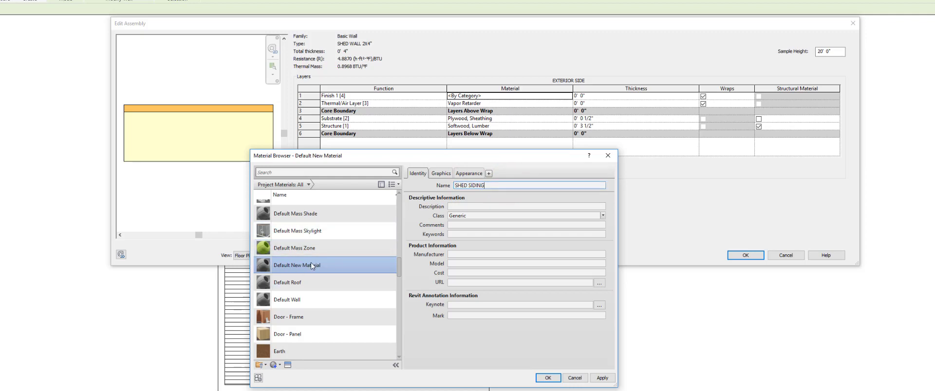
{"action": "left_click", "coordinate": [485, 209]}
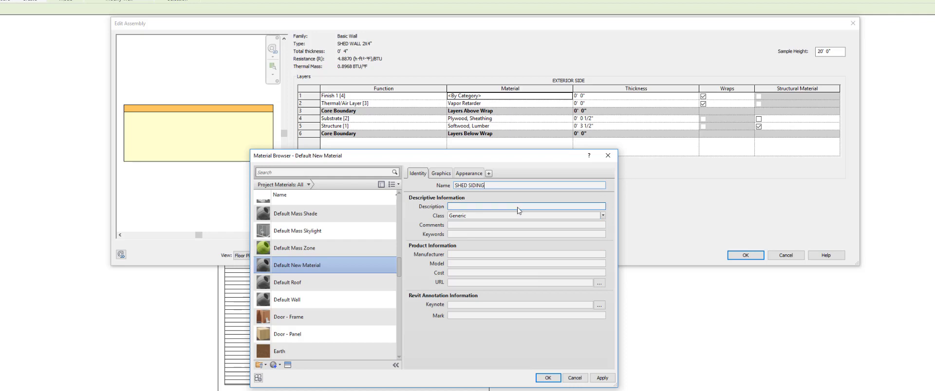
{"action": "key", "text": "Return"}
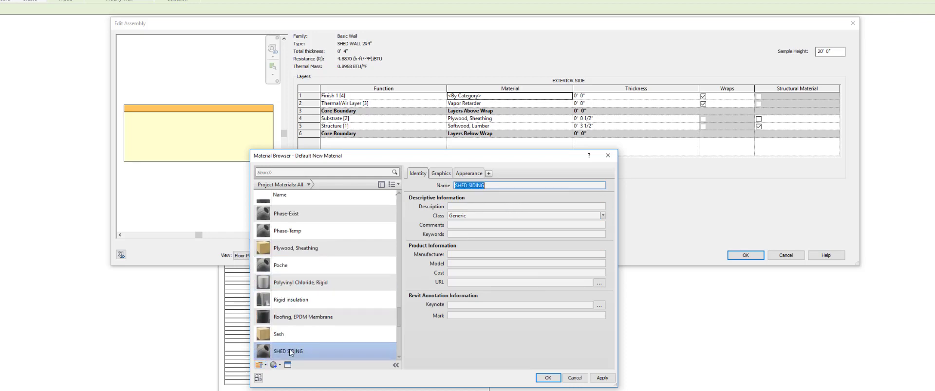
Make the SHED SIDING material's shading use its render appearance.
{"action": "left_click", "coordinate": [441, 174]}
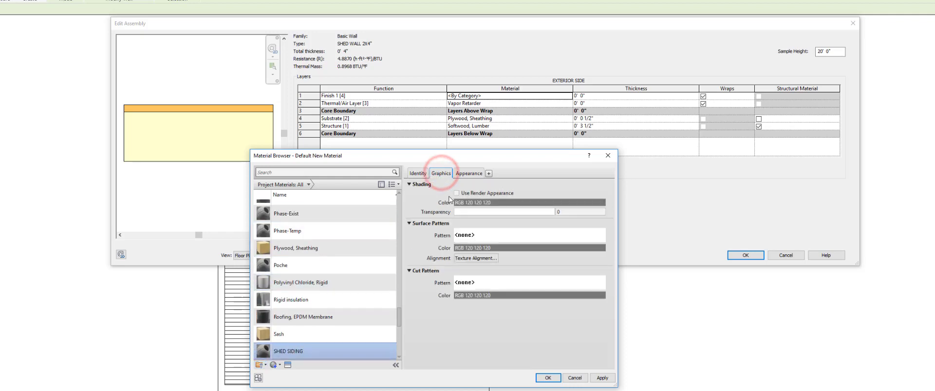
{"action": "left_click", "coordinate": [456, 194]}
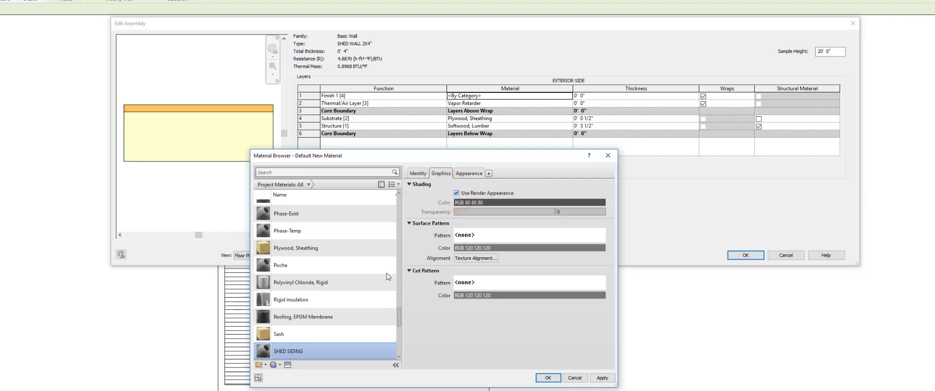
{"action": "scroll", "coordinate": [374, 279], "scroll_direction": "down", "scroll_amount": 2}
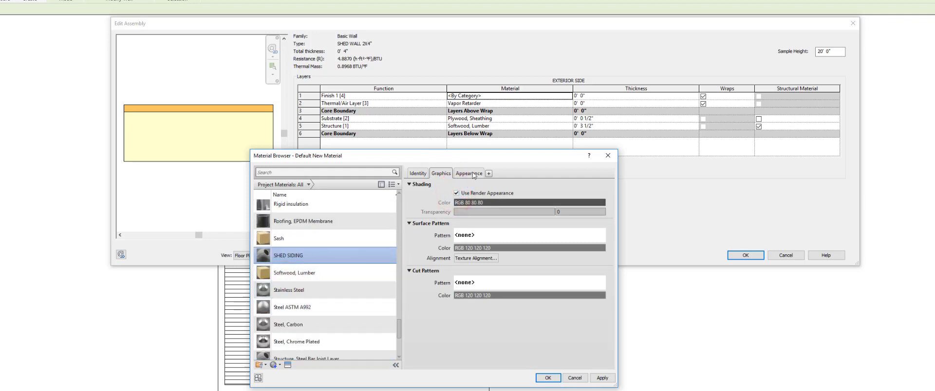
Open the appearance asset replacement for the SHED SIDING material and search the assets for SIDING.
{"action": "left_click", "coordinate": [470, 174]}
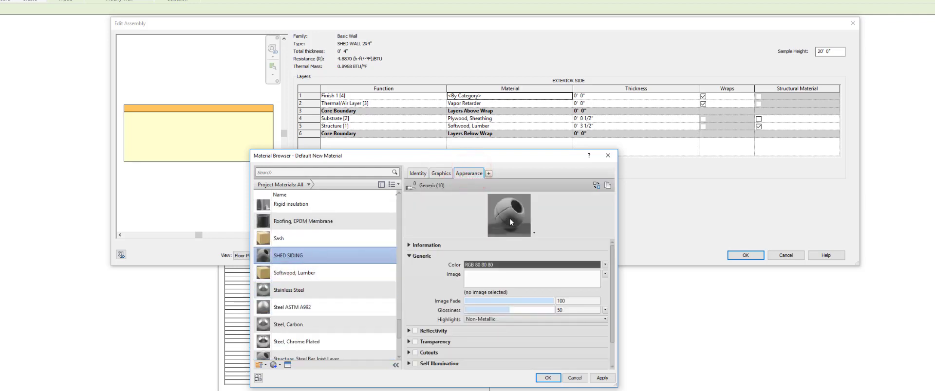
{"action": "left_click", "coordinate": [597, 186]}
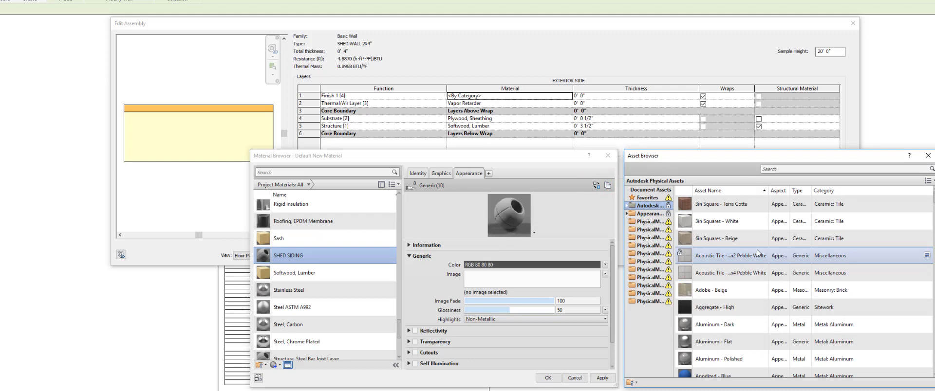
{"action": "left_click", "coordinate": [799, 169]}
{"action": "type", "text": "SlDIN"}
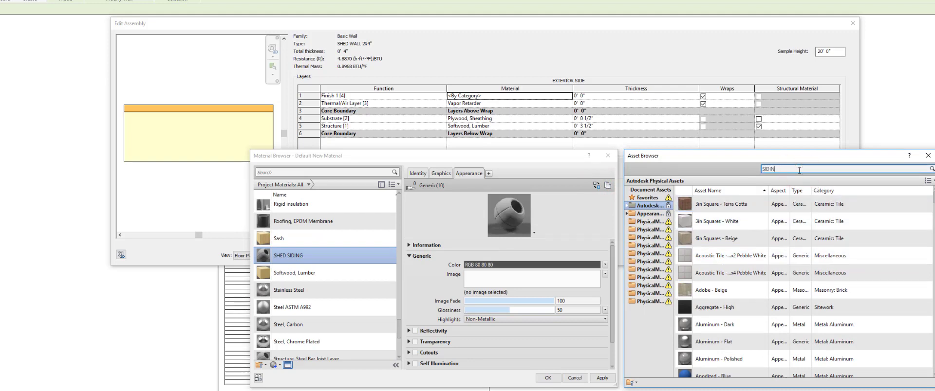
{"action": "type", "text": "G"}
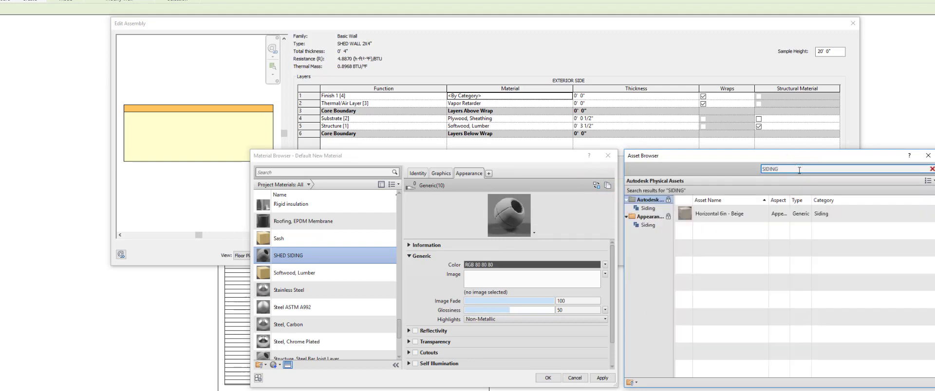
Replace the SHED SIDING appearance with the Horizontal 8in - Gray asset from the Appearance Library and close the asset browser.
{"action": "left_click", "coordinate": [649, 218]}
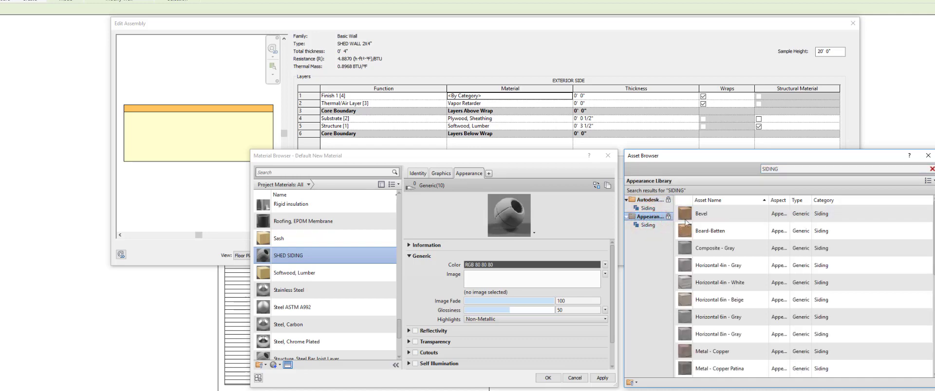
{"action": "scroll", "coordinate": [689, 222], "scroll_direction": "down", "scroll_amount": 1}
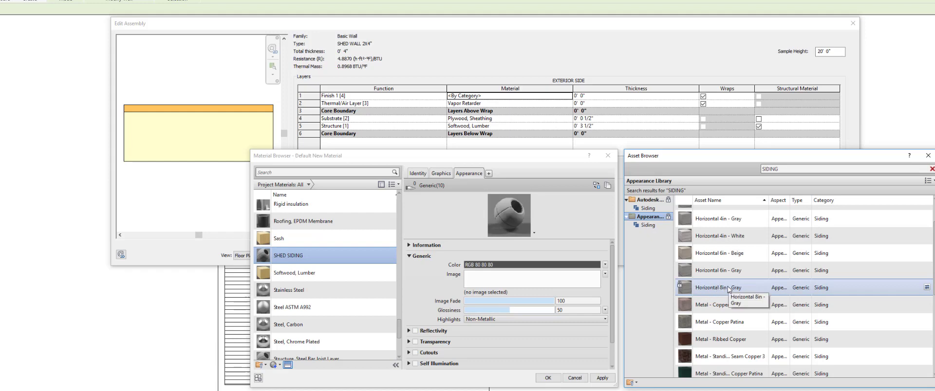
{"action": "left_click", "coordinate": [765, 288]}
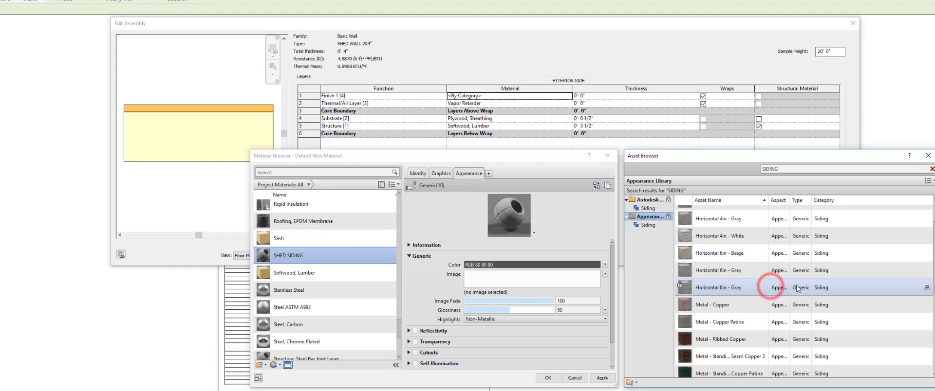
{"action": "left_click", "coordinate": [927, 288]}
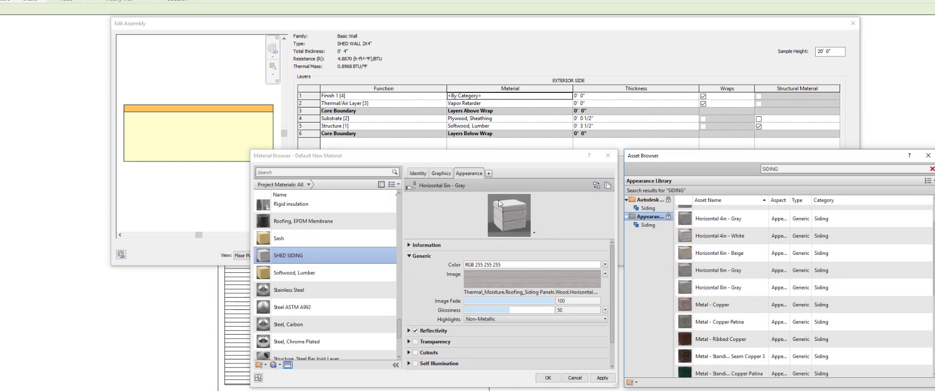
{"action": "left_click", "coordinate": [928, 156]}
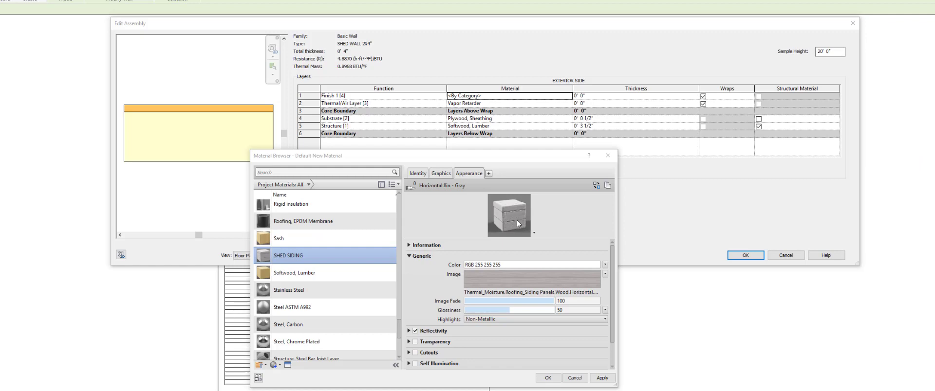
Set the SHED SIDING appearance's generic color to the olive basic color RGB 128 128 64.
{"action": "left_click", "coordinate": [605, 275]}
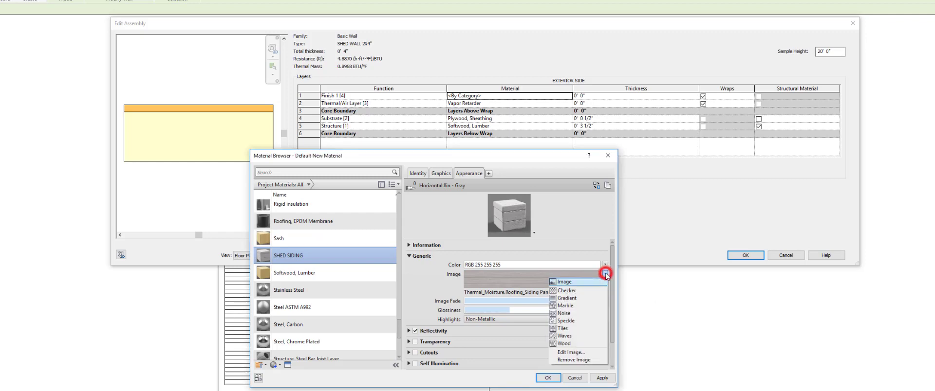
{"action": "left_click", "coordinate": [605, 275]}
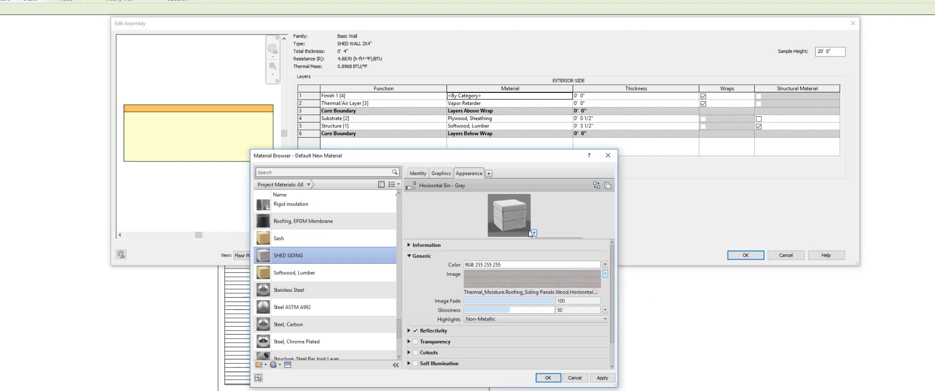
{"action": "left_click", "coordinate": [605, 264]}
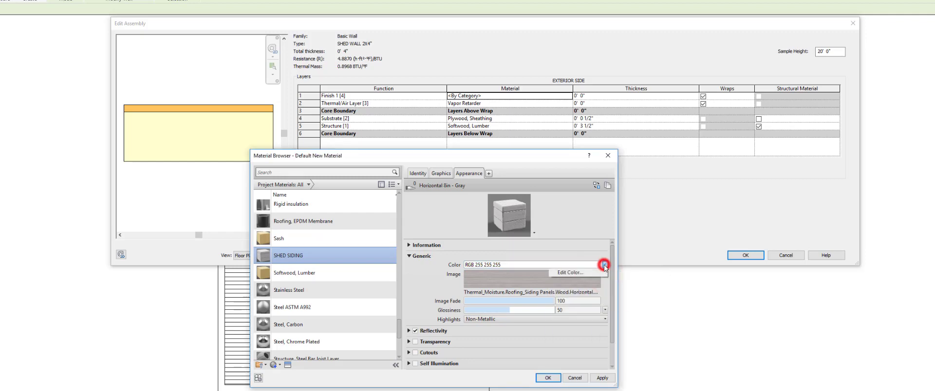
{"action": "left_click", "coordinate": [570, 274]}
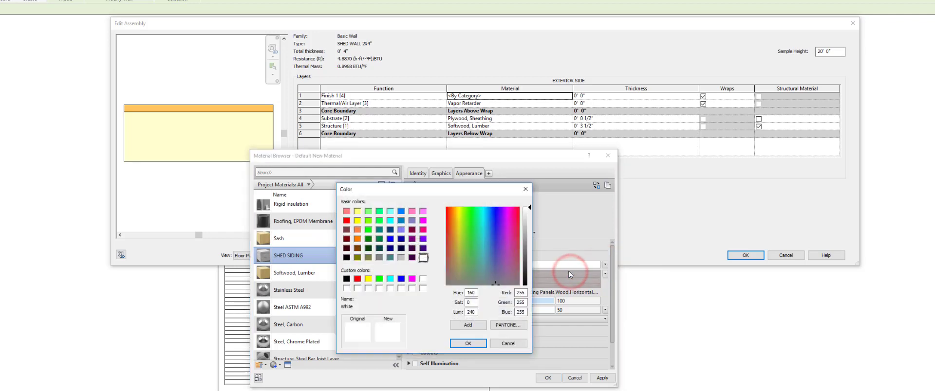
{"action": "left_click", "coordinate": [371, 259]}
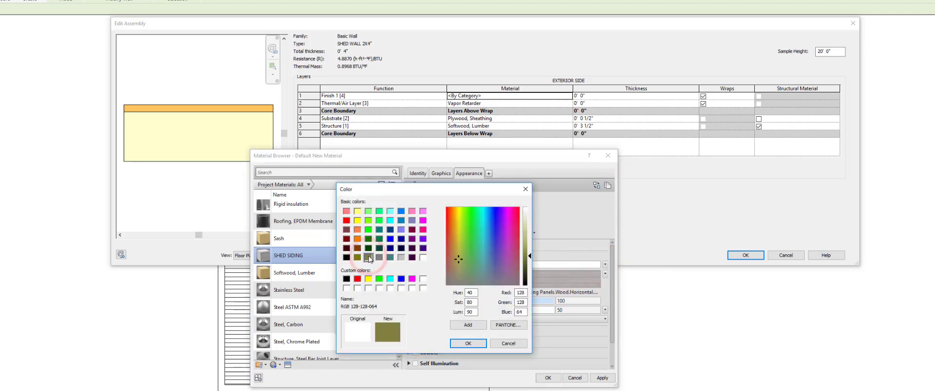
{"action": "left_click", "coordinate": [463, 343]}
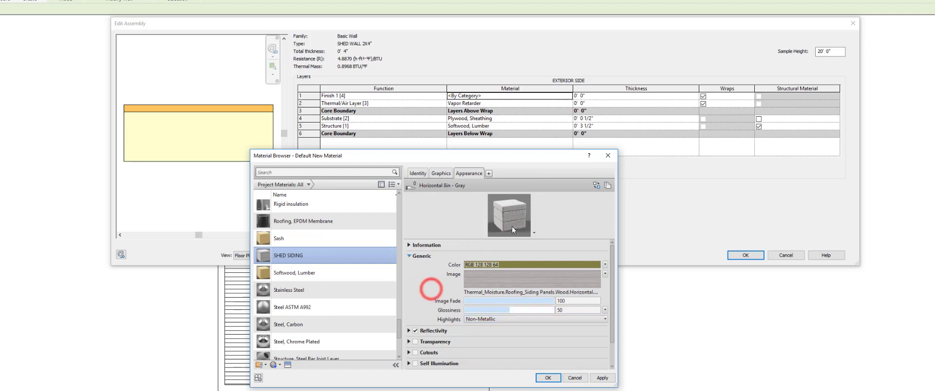
Lower the siding appearance's image fade to 6 and its glossiness to 48.
{"action": "left_click_drag", "start_coordinate": [546, 301], "coordinate": [471, 300]}
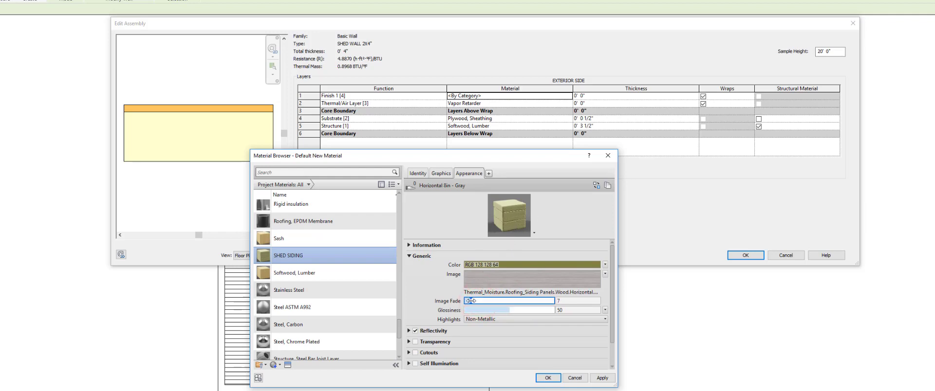
{"action": "left_click_drag", "start_coordinate": [471, 302], "coordinate": [506, 311]}
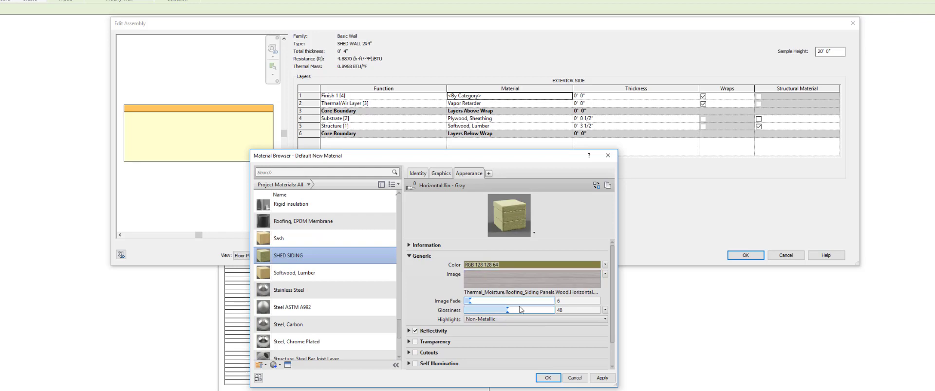
Darken the siding appearance's color to RGB 88 88 44 and assign SHED SIDING to the Finish 1 [4] layer.
{"action": "left_click", "coordinate": [604, 266]}
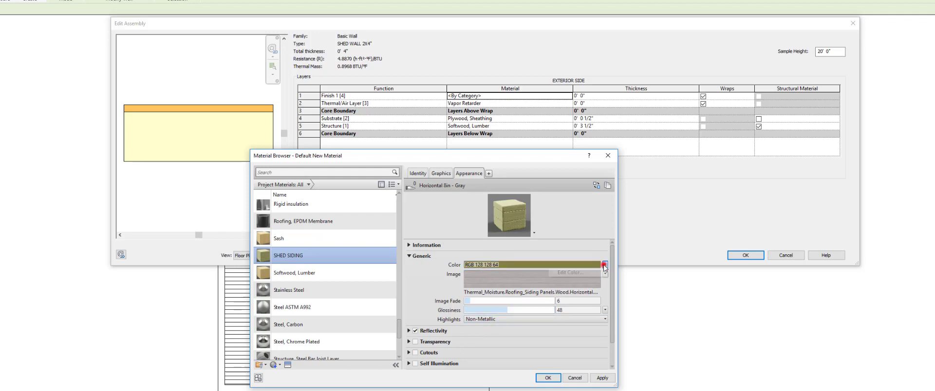
{"action": "left_click", "coordinate": [568, 272]}
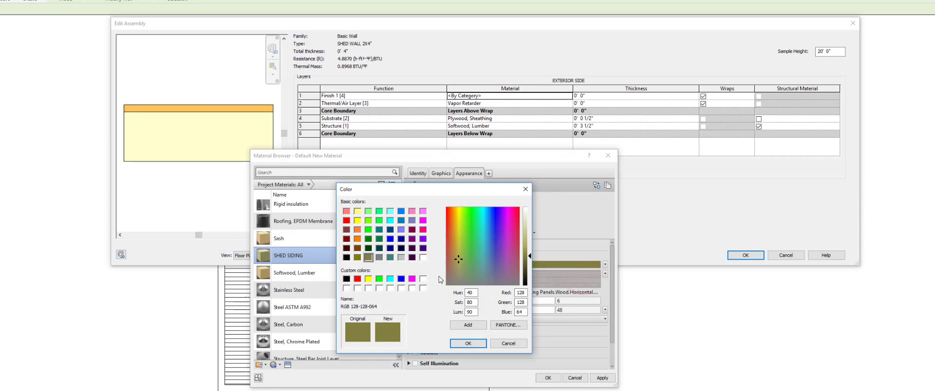
{"action": "left_click_drag", "start_coordinate": [530, 259], "coordinate": [529, 265]}
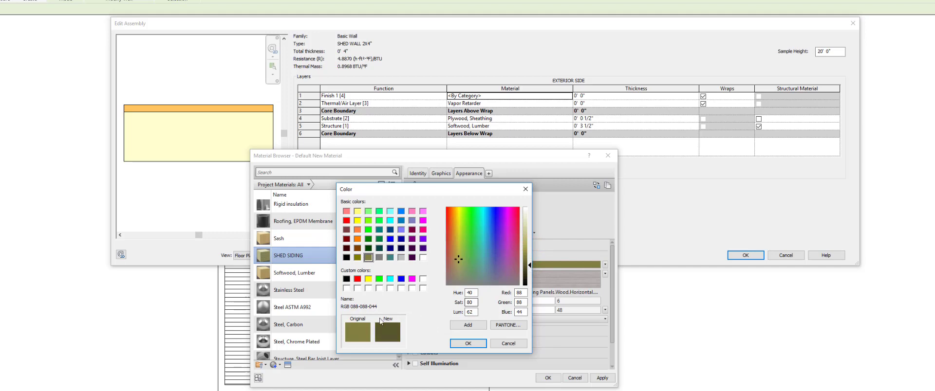
{"action": "left_click", "coordinate": [468, 343]}
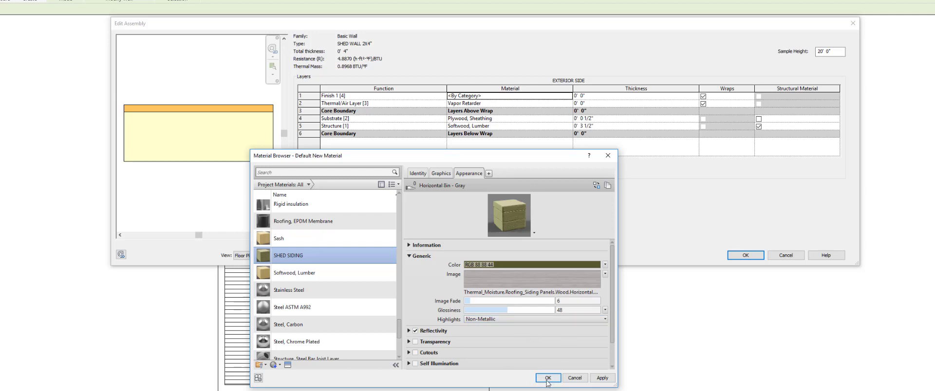
{"action": "left_click", "coordinate": [598, 379]}
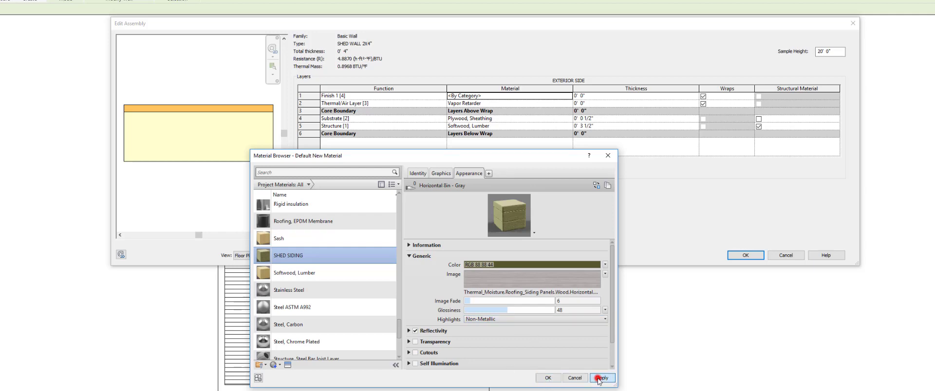
{"action": "left_click", "coordinate": [546, 379]}
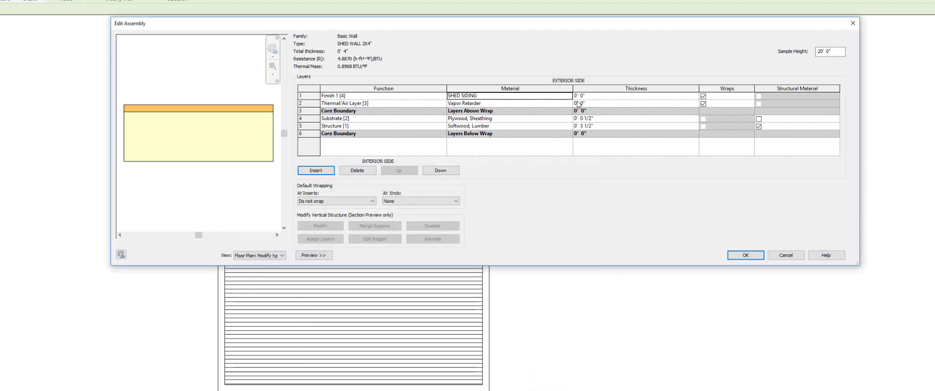
Set the SHED SIDING layer's thickness to .5" and try to accept the wall assembly.
{"action": "left_click", "coordinate": [590, 97]}
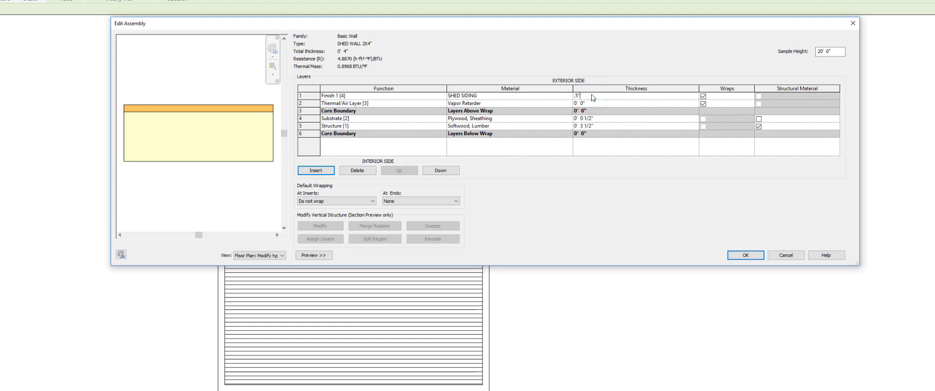
{"action": "left_click", "coordinate": [744, 258]}
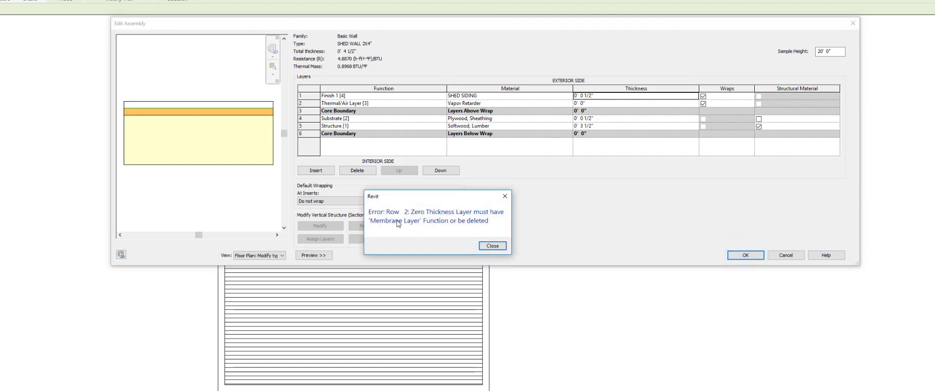
{"action": "left_click", "coordinate": [489, 246]}
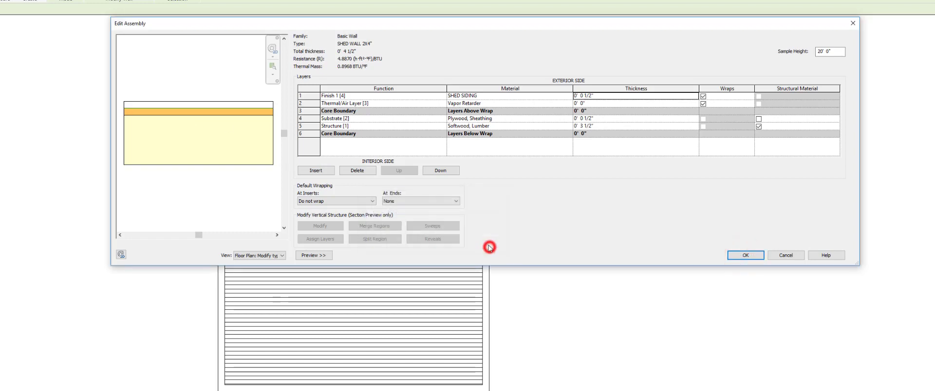
Change the Vapor Retarder layer's function to Membrane Layer and accept the assembly and the wall type properties.
{"action": "left_click", "coordinate": [596, 103]}
{"action": "left_click", "coordinate": [488, 103]}
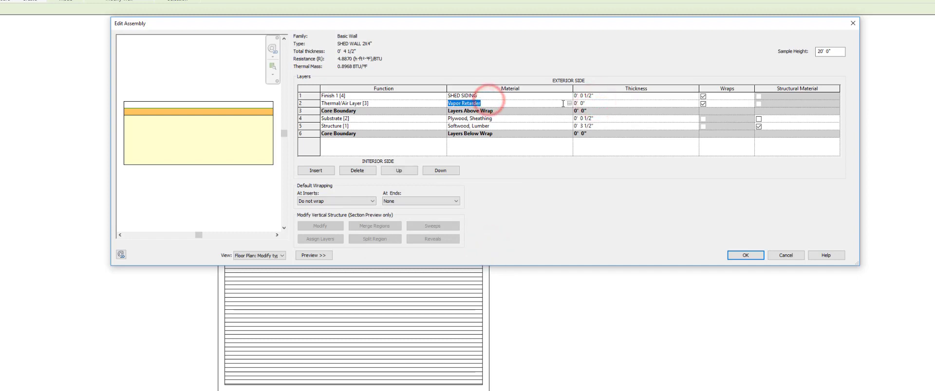
{"action": "left_click", "coordinate": [384, 104]}
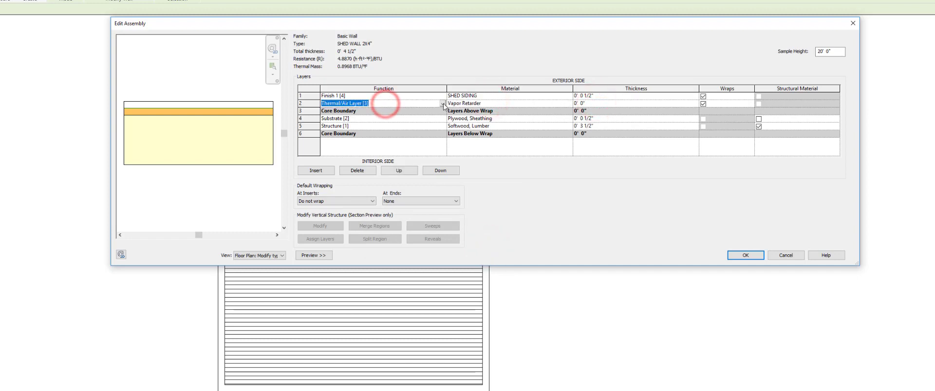
{"action": "left_click", "coordinate": [443, 104]}
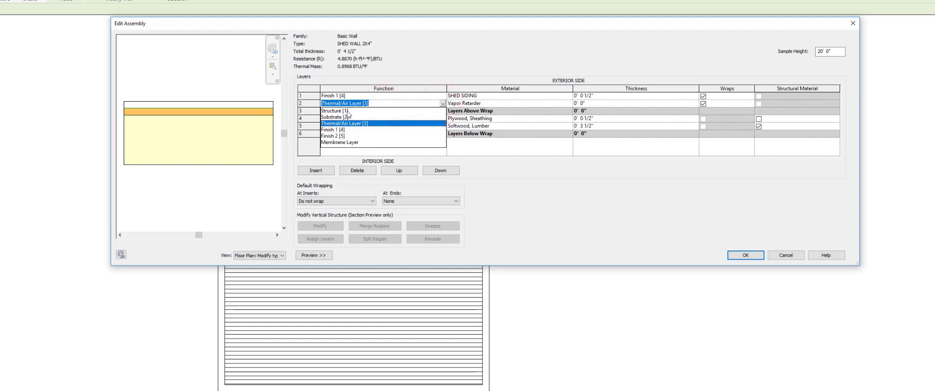
{"action": "left_click", "coordinate": [339, 142]}
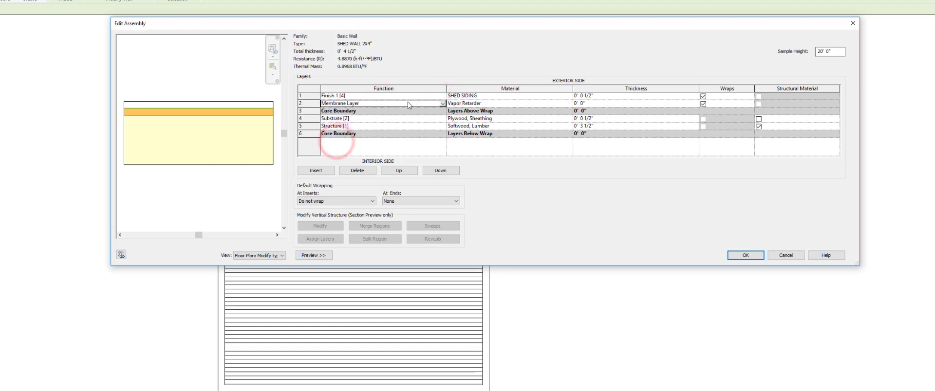
{"action": "left_click", "coordinate": [744, 256]}
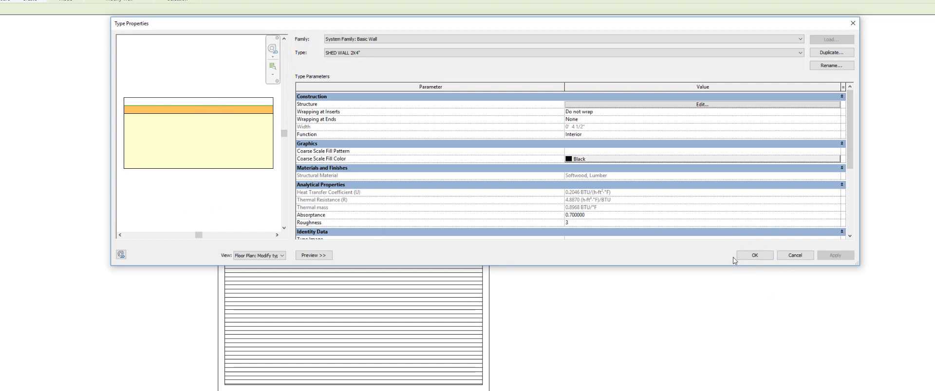
{"action": "left_click", "coordinate": [751, 256]}
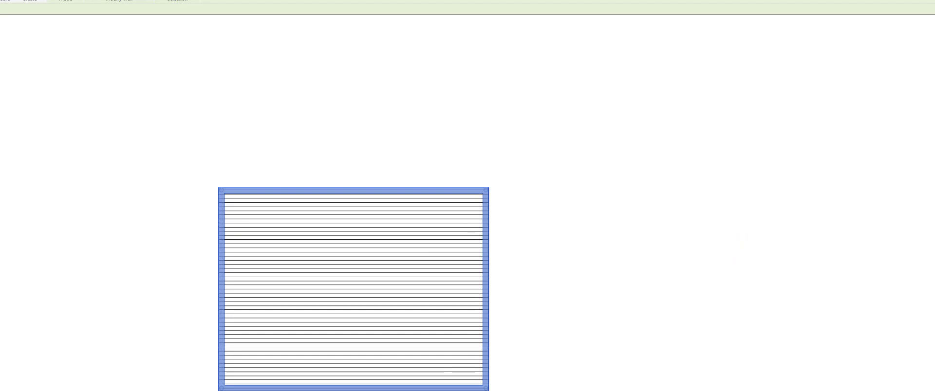
Deselect the walls and open the default 3D view to examine the shed's siding.
{"action": "left_click", "coordinate": [39, 177]}
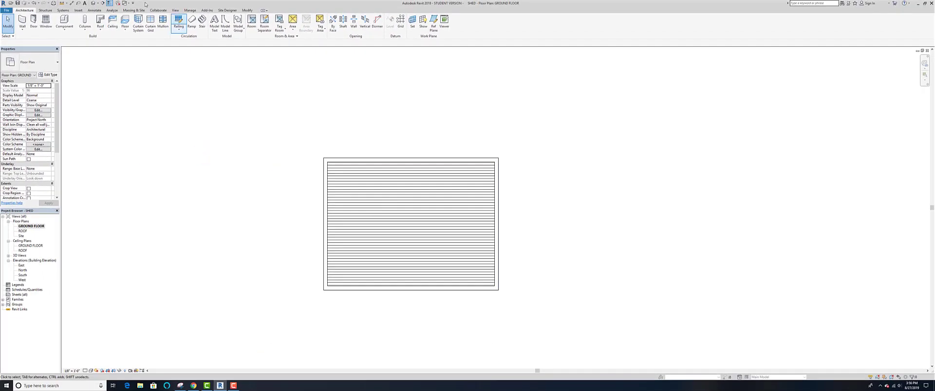
{"action": "left_click", "coordinate": [93, 3]}
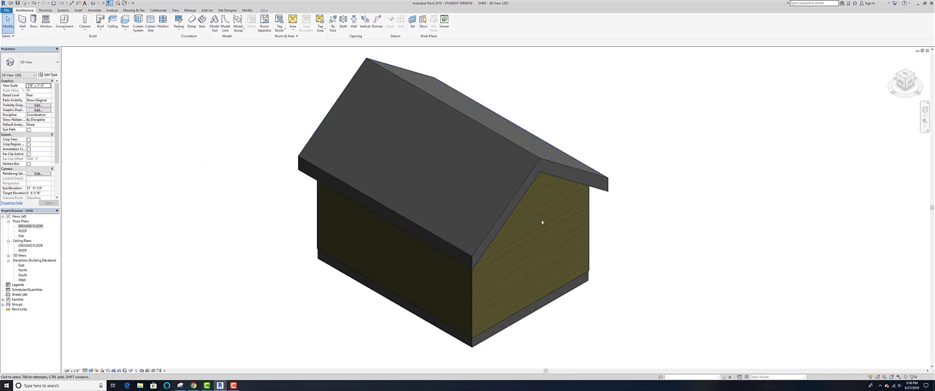
{"action": "scroll", "coordinate": [284, 224], "scroll_direction": "down", "scroll_amount": 1}
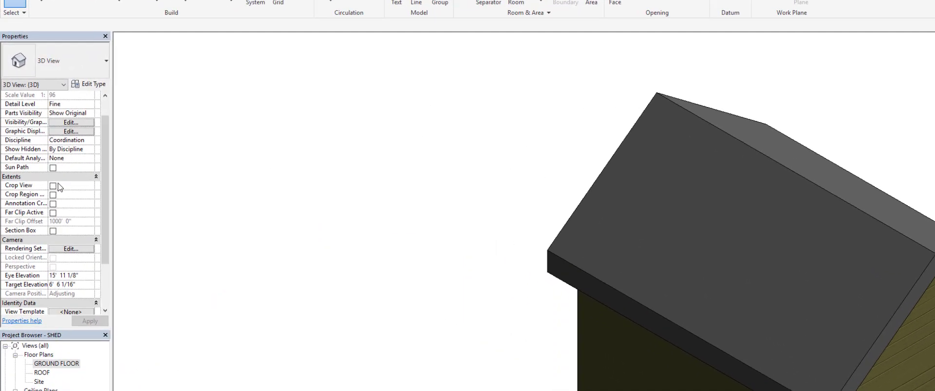
Enable the 3D view's section box and pull its long side face inward past the roof ridge to examine the shed's interior.
{"action": "scroll", "coordinate": [32, 128], "scroll_direction": "down", "scroll_amount": 3}
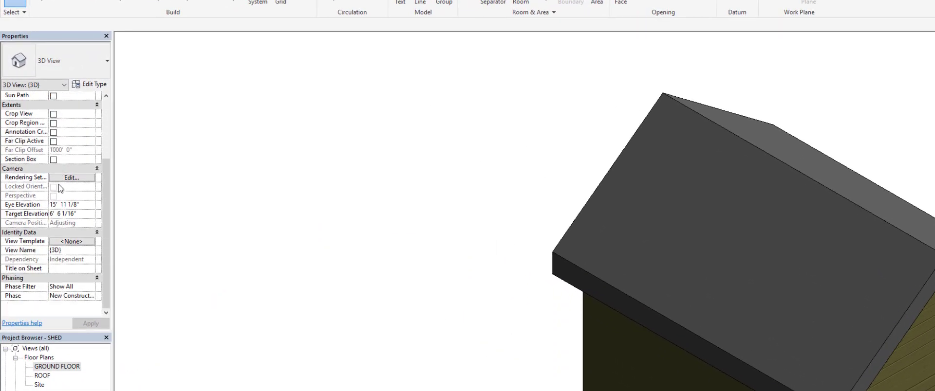
{"action": "left_click", "coordinate": [53, 160]}
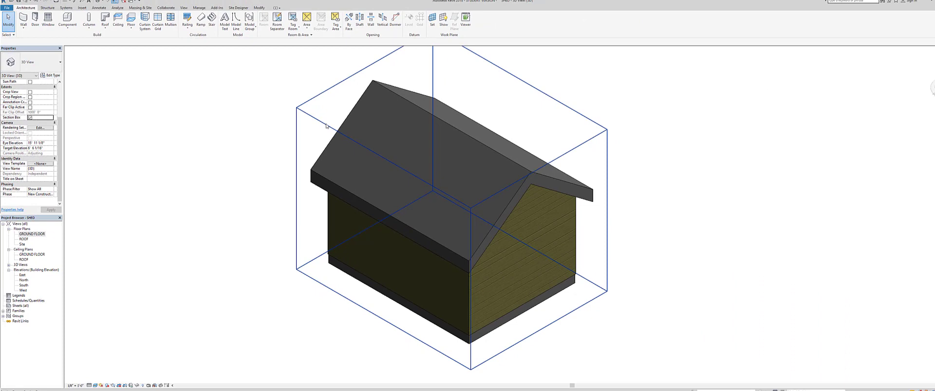
{"action": "left_click", "coordinate": [516, 157]}
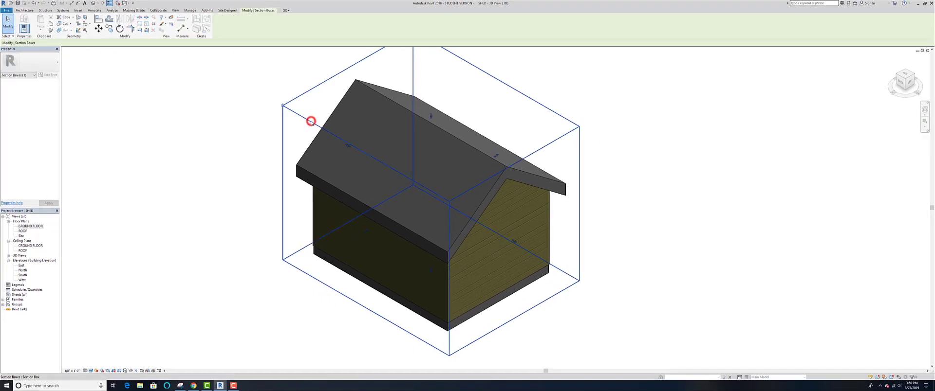
{"action": "left_click_drag", "start_coordinate": [366, 233], "coordinate": [431, 193]}
{"action": "left_click", "coordinate": [326, 257]}
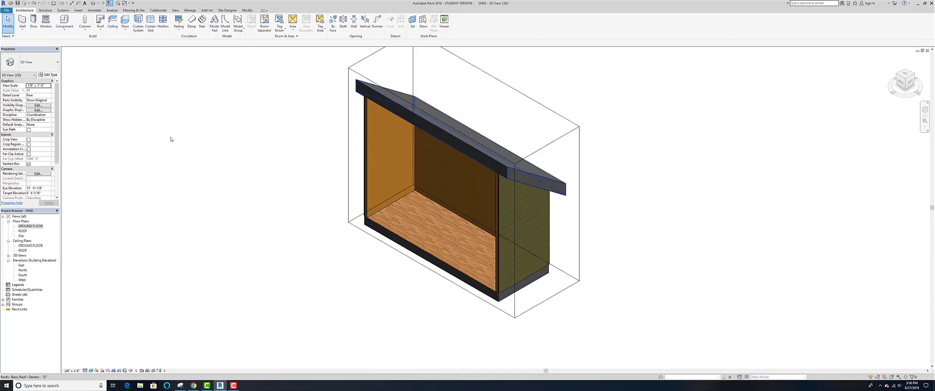
Turn off the 3D view's section box to show the whole shed.
{"action": "left_click", "coordinate": [28, 164]}
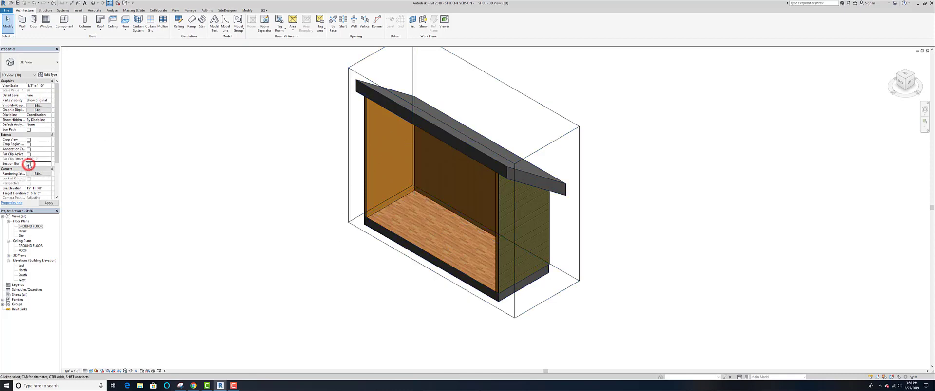
{"action": "left_click", "coordinate": [175, 198]}
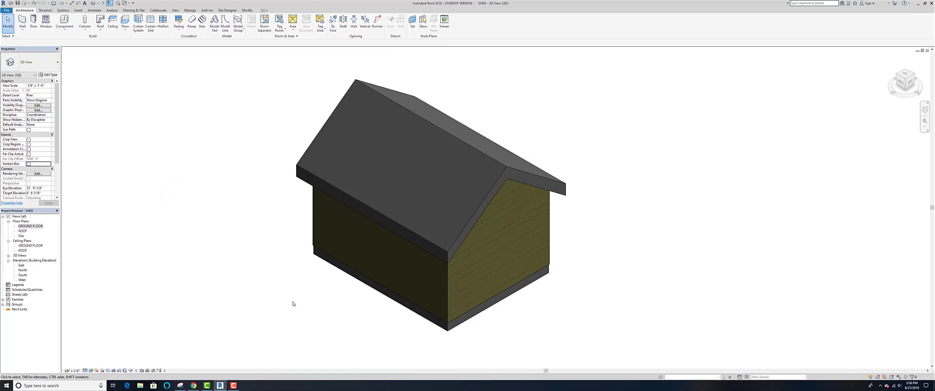
{"action": "scroll", "coordinate": [285, 219], "scroll_direction": "down", "scroll_amount": 1}
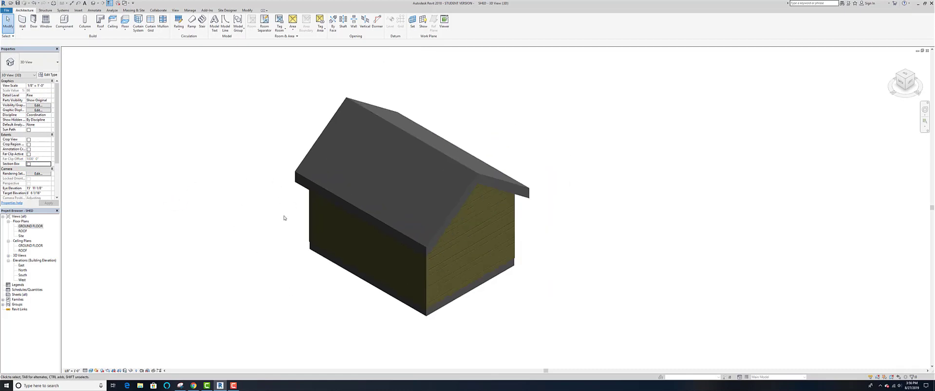
Duplicate the shed floor's Wood Joist 10" - Wood Finish type under the name SHED FLOOR.
{"action": "left_click", "coordinate": [461, 298]}
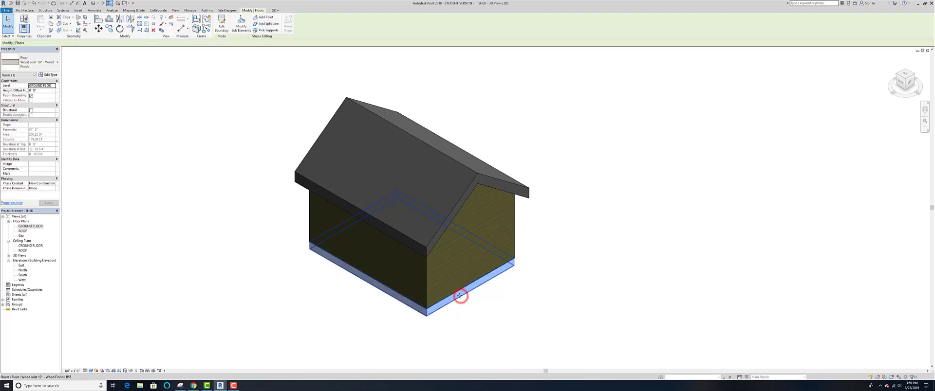
{"action": "left_click", "coordinate": [51, 75]}
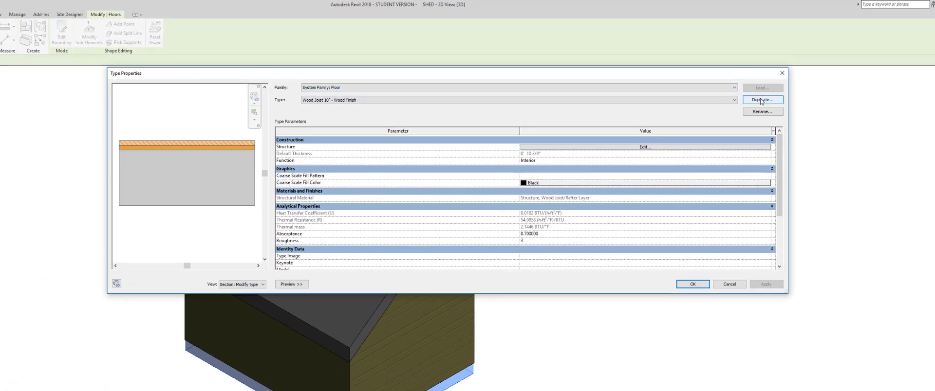
{"action": "left_click", "coordinate": [761, 100]}
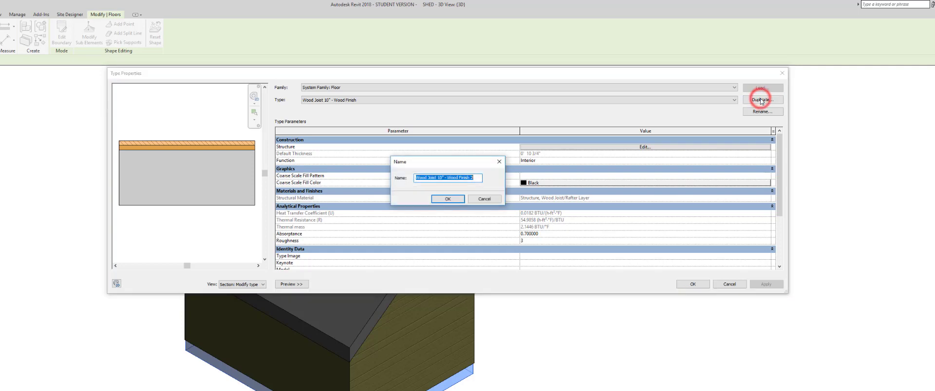
{"action": "type", "text": "SHED FLOOR"}
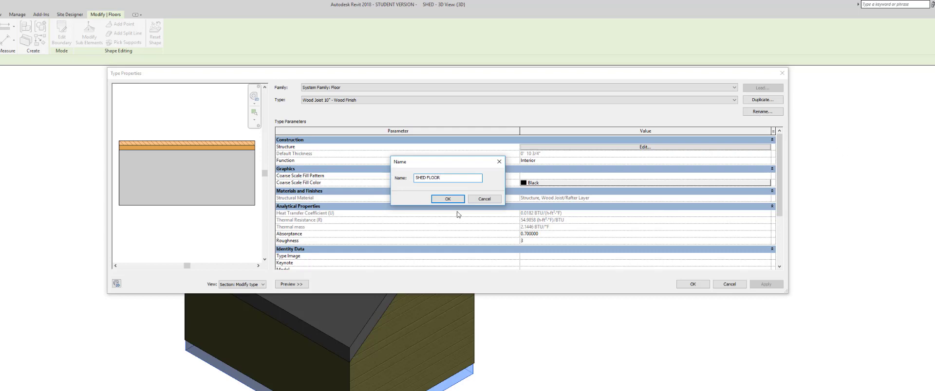
{"action": "left_click", "coordinate": [447, 198]}
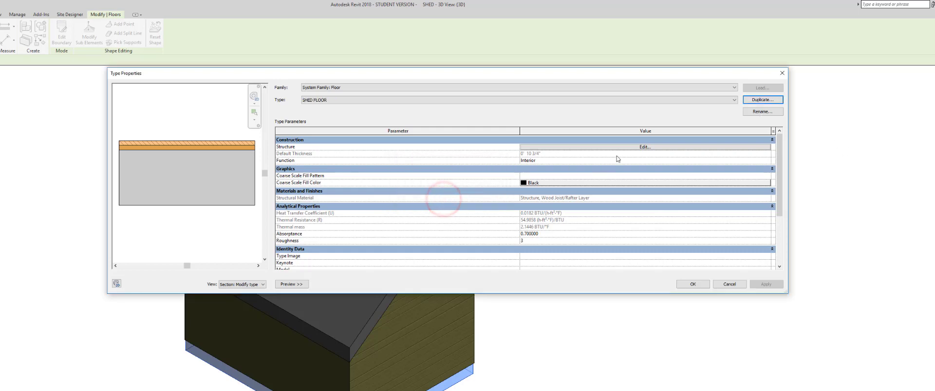
Open the SHED FLOOR structure for editing and delete its Finish 1 [4] Oak Flooring layer.
{"action": "left_click", "coordinate": [643, 147]}
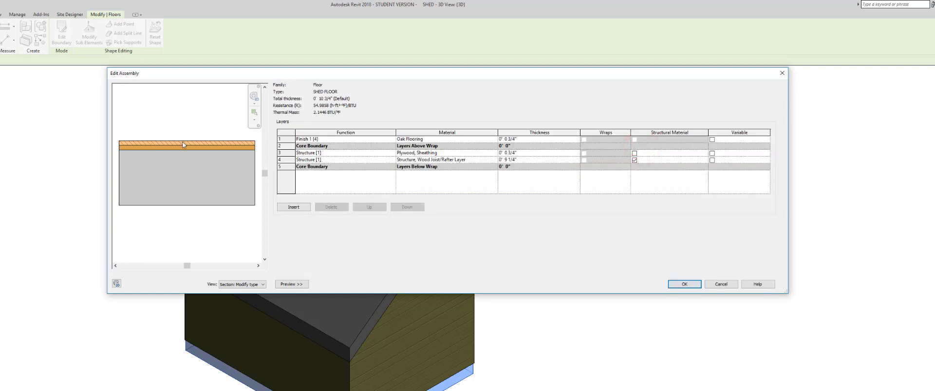
{"action": "left_click", "coordinate": [286, 139]}
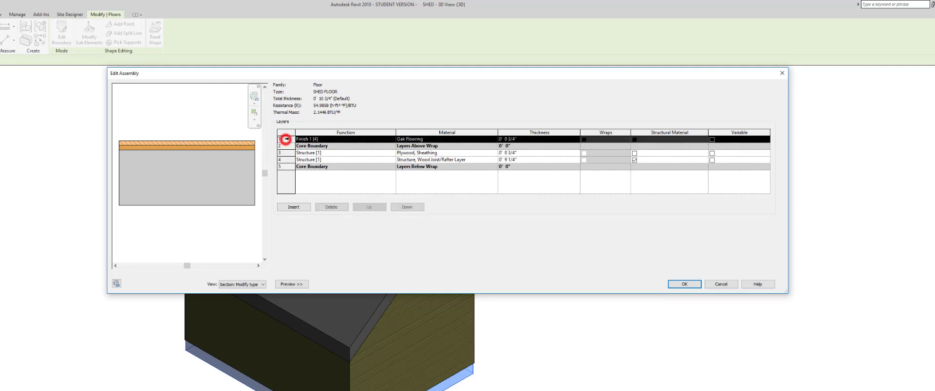
{"action": "left_click", "coordinate": [330, 207]}
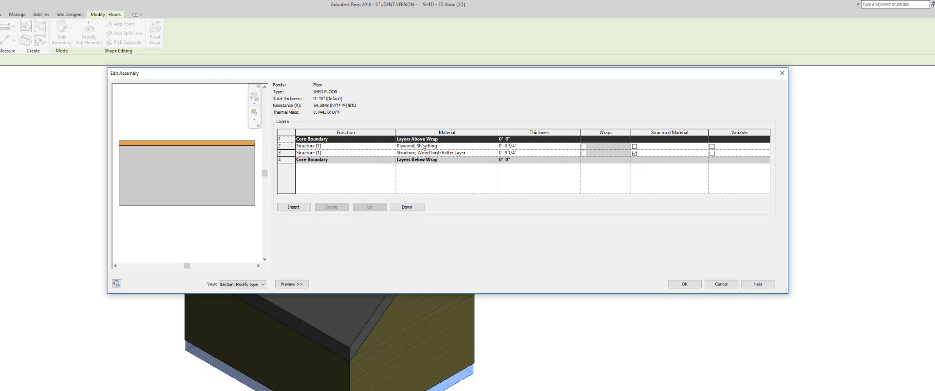
Examine the graphics settings of the floor's Plywood, Sheathing material and close the material browser.
{"action": "left_click", "coordinate": [423, 147]}
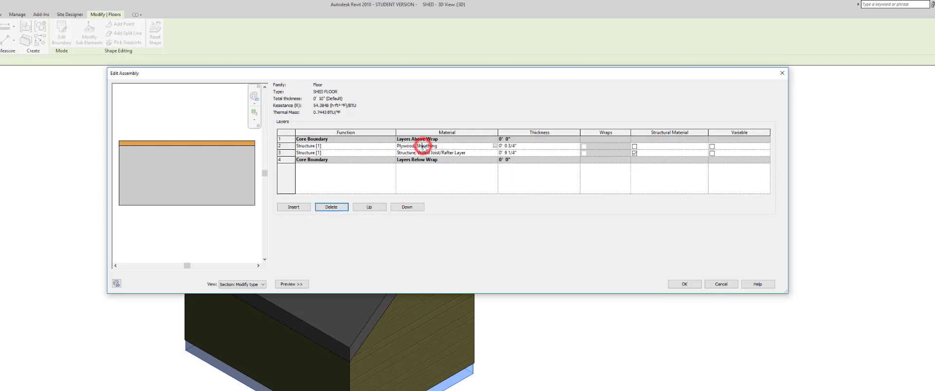
{"action": "left_click", "coordinate": [493, 146]}
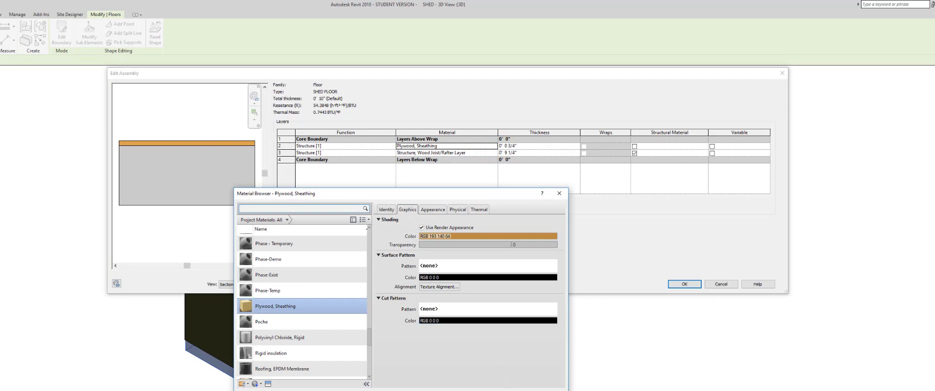
{"action": "left_click", "coordinate": [506, 389]}
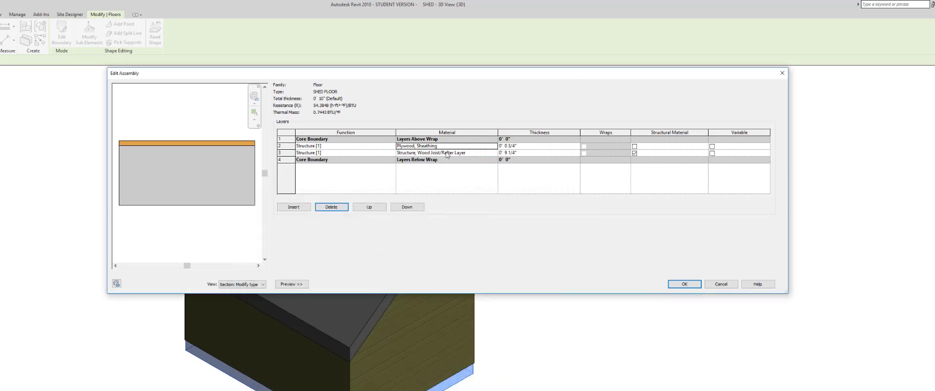
Turn on Use Render Appearance for the floor's Structure, Wood Joist/Rafter Layer material.
{"action": "left_click", "coordinate": [446, 154]}
{"action": "left_click", "coordinate": [494, 153]}
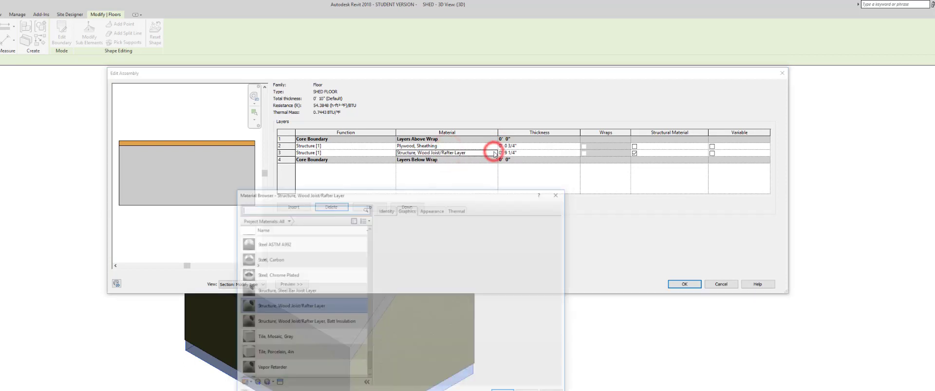
{"action": "left_click", "coordinate": [421, 227]}
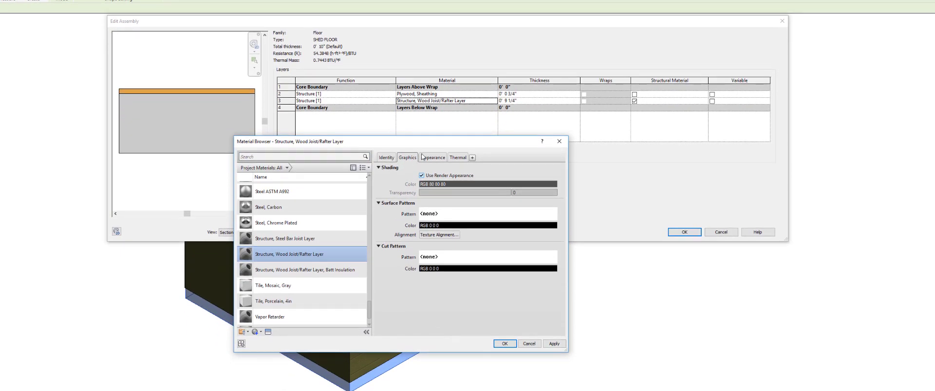
Search the appearance assets for WOOD and replace the joist material's appearance with Yellow Pine - Solid Natural Low Gloss.
{"action": "left_click", "coordinate": [435, 209]}
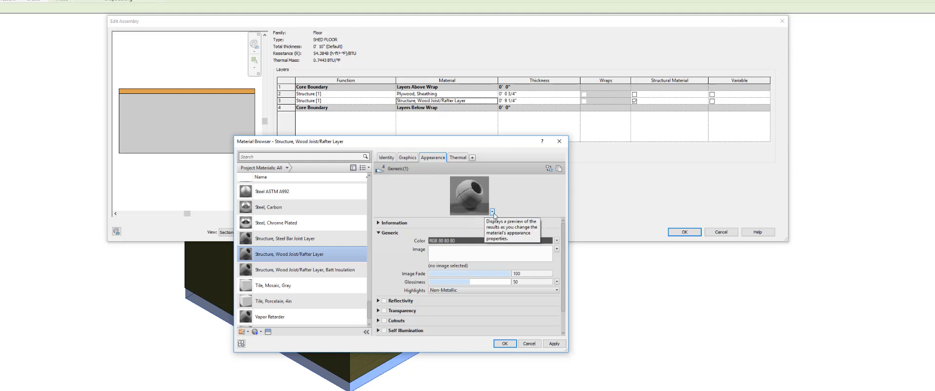
{"action": "left_click", "coordinate": [549, 170]}
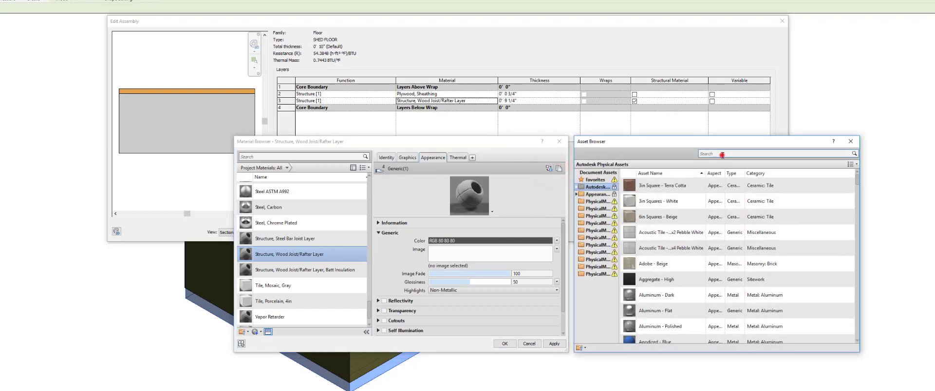
{"action": "left_click", "coordinate": [721, 154]}
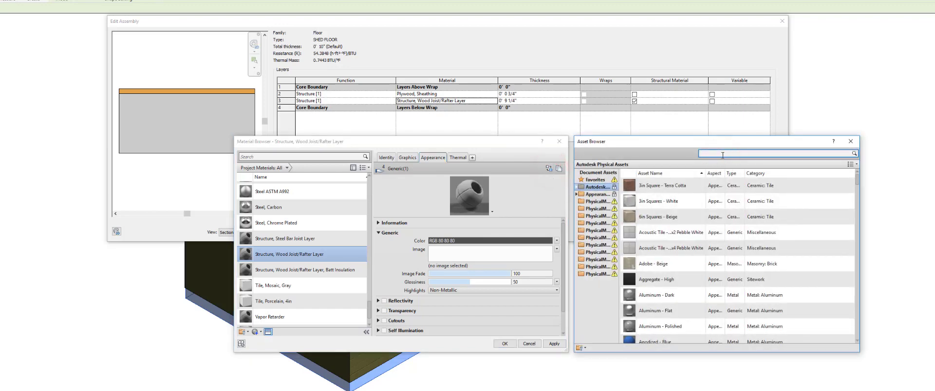
{"action": "key", "text": "Return"}
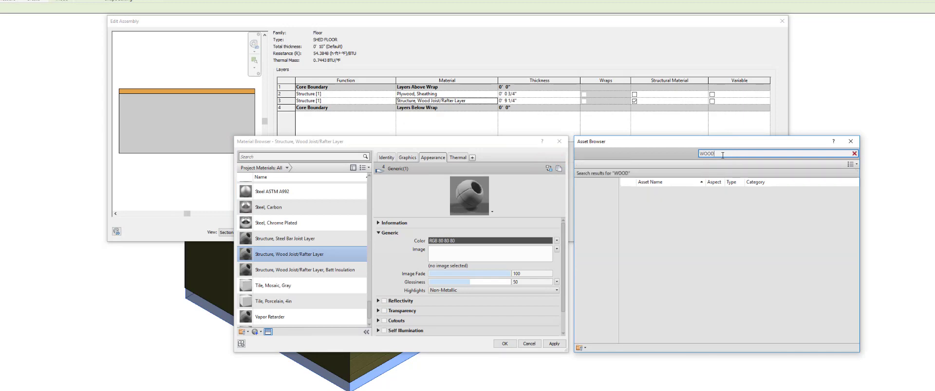
{"action": "scroll", "coordinate": [669, 239], "scroll_direction": "down", "scroll_amount": 5}
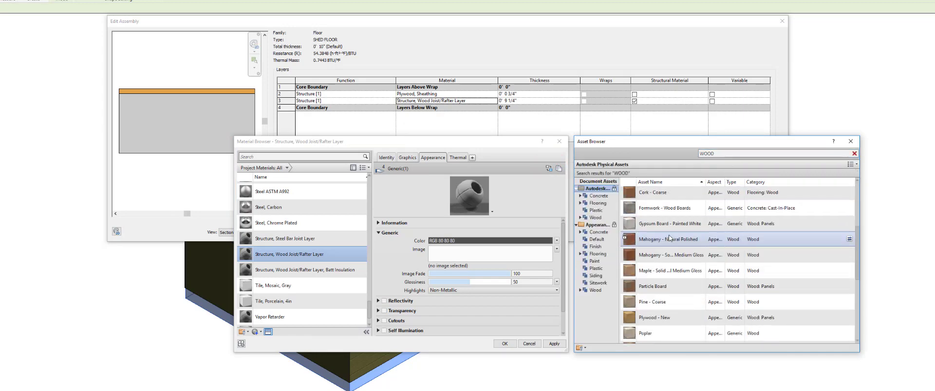
{"action": "scroll", "coordinate": [669, 238], "scroll_direction": "down", "scroll_amount": 4}
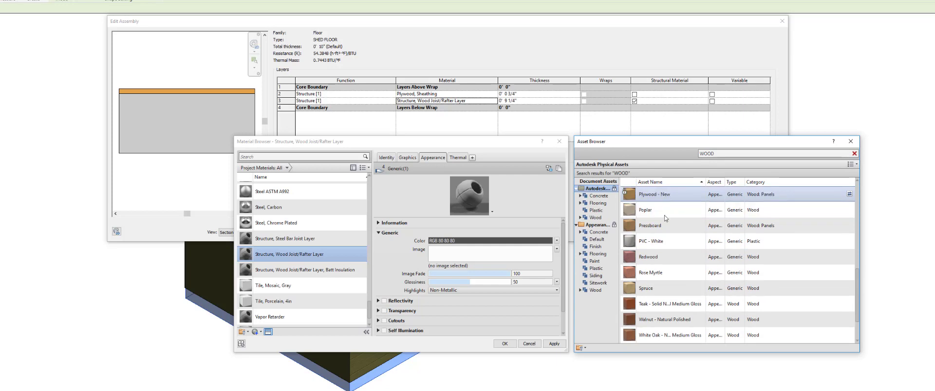
{"action": "scroll", "coordinate": [670, 236], "scroll_direction": "down", "scroll_amount": 1}
{"action": "scroll", "coordinate": [674, 252], "scroll_direction": "down", "scroll_amount": 1}
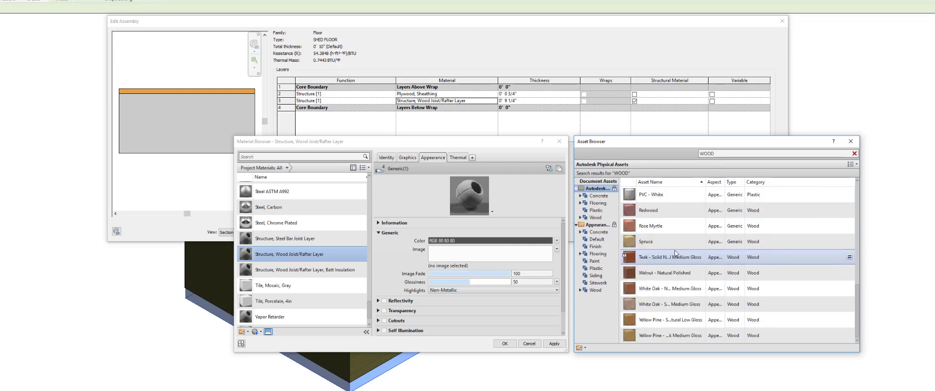
{"action": "left_click", "coordinate": [663, 321]}
{"action": "left_click", "coordinate": [848, 320]}
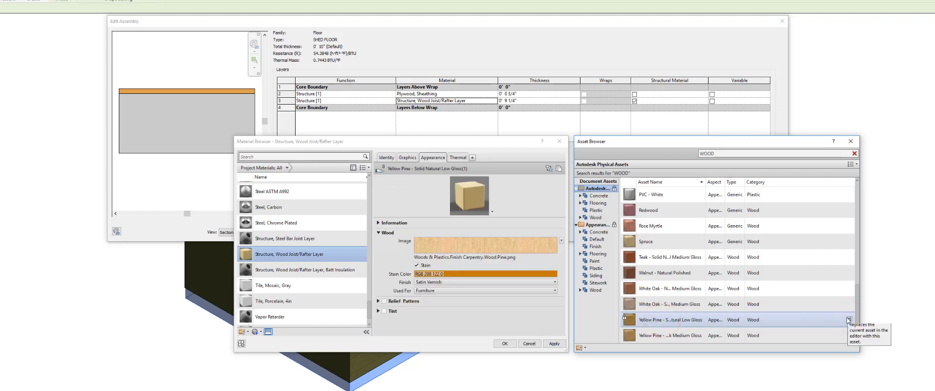
{"action": "scroll", "coordinate": [828, 220], "scroll_direction": "up", "scroll_amount": 1}
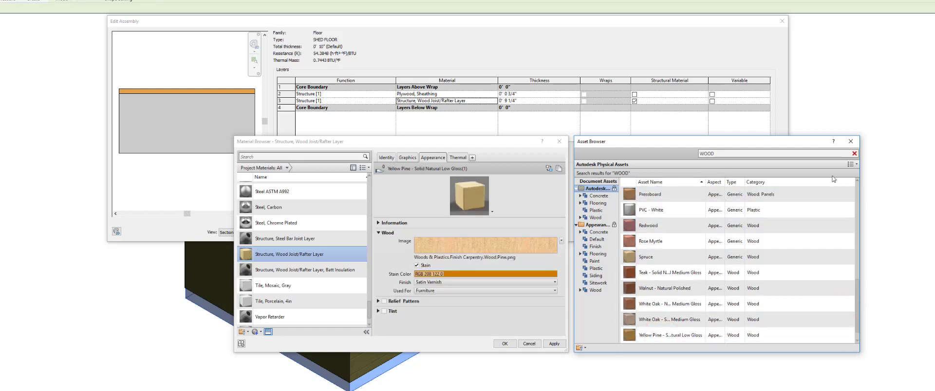
{"action": "left_click", "coordinate": [851, 141]}
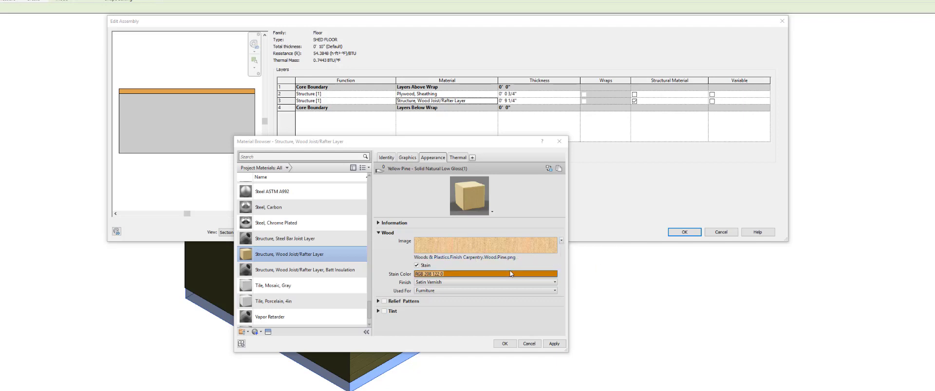
Set the joist material's stain color to a muted green, RGB 112 122 86, and apply the material changes.
{"action": "left_click", "coordinate": [539, 275]}
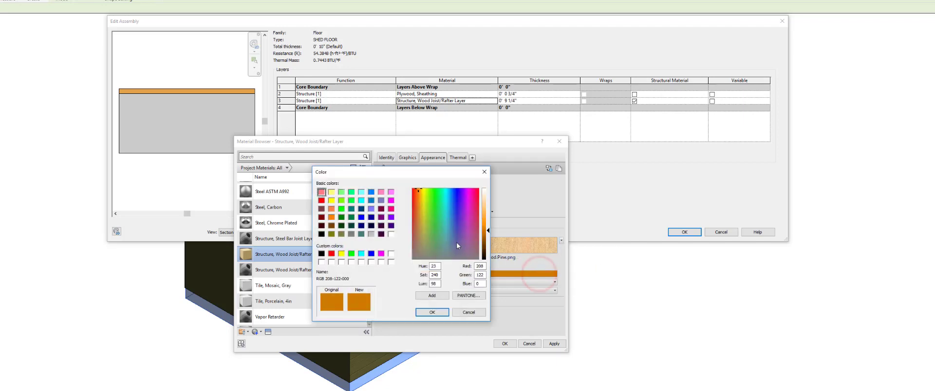
{"action": "left_click", "coordinate": [425, 243]}
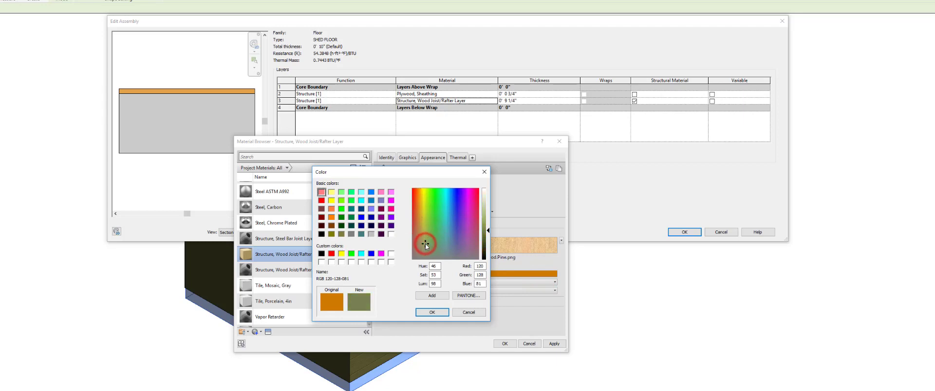
{"action": "left_click", "coordinate": [428, 238]}
{"action": "left_click", "coordinate": [426, 248]}
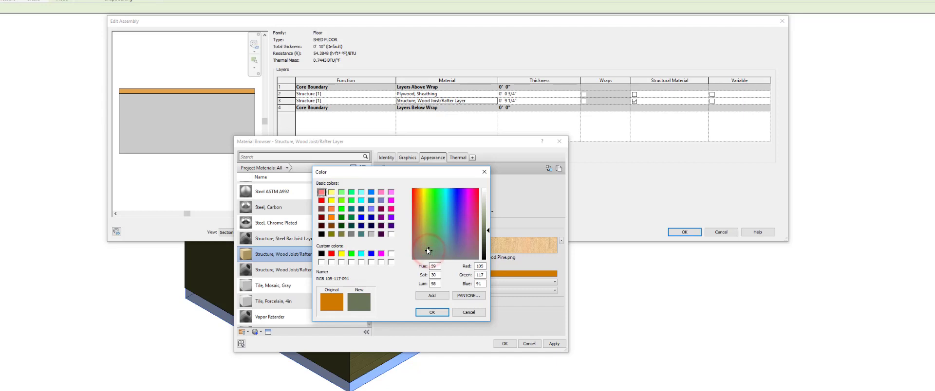
{"action": "left_click", "coordinate": [426, 247]}
{"action": "left_click", "coordinate": [431, 312]}
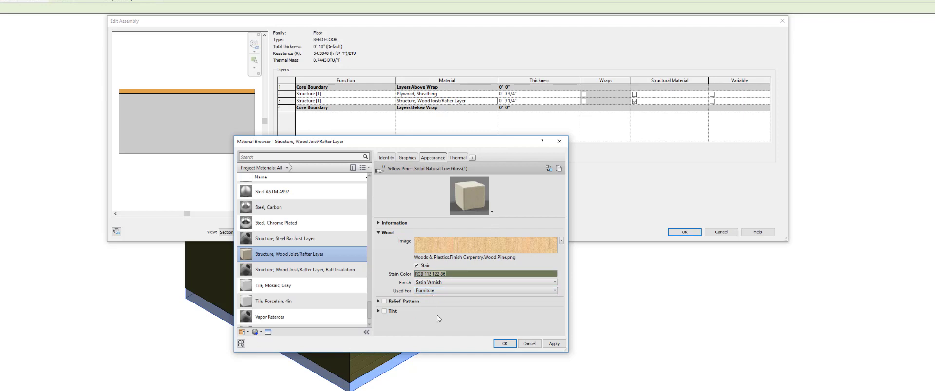
{"action": "left_click", "coordinate": [554, 344]}
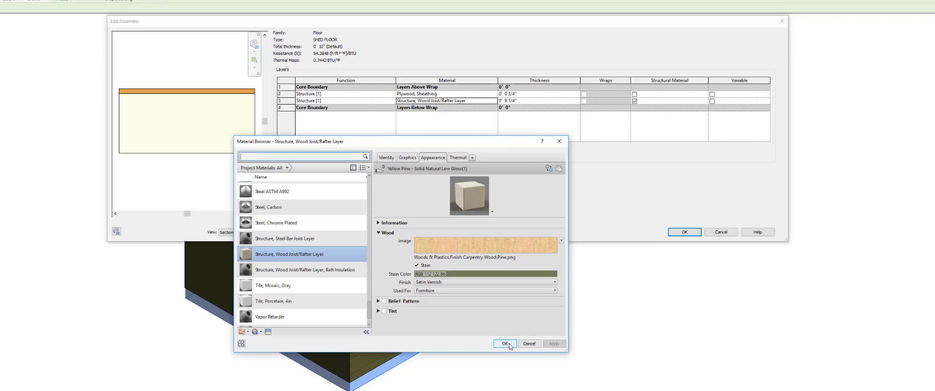
Accept the SHED FLOOR material, assembly and type settings, and select the shed's roof.
{"action": "left_click", "coordinate": [505, 343]}
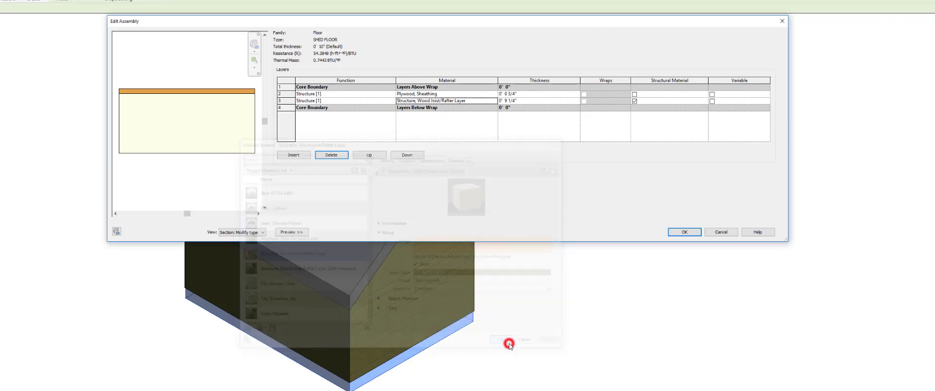
{"action": "left_click", "coordinate": [681, 233]}
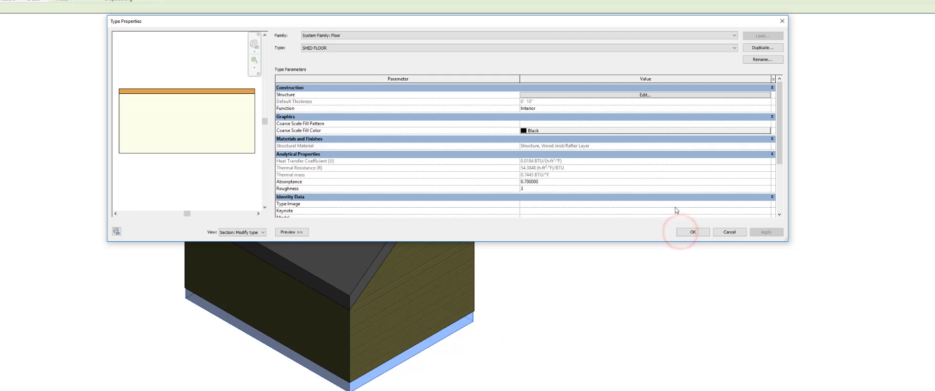
{"action": "left_click", "coordinate": [693, 232]}
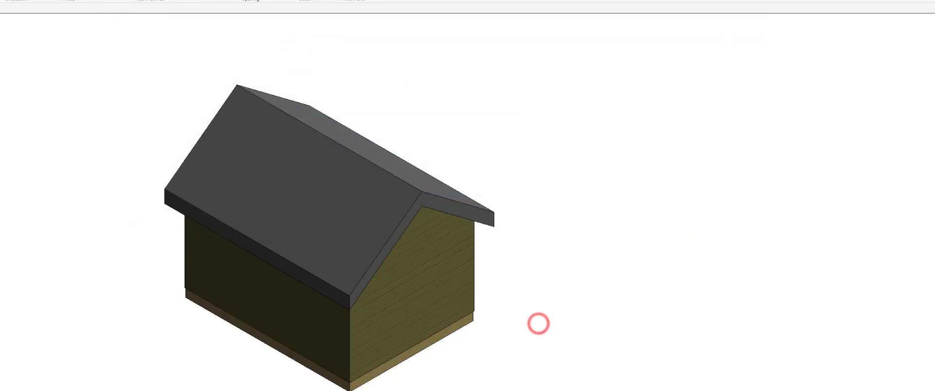
{"action": "scroll", "coordinate": [531, 326], "scroll_direction": "up", "scroll_amount": 4}
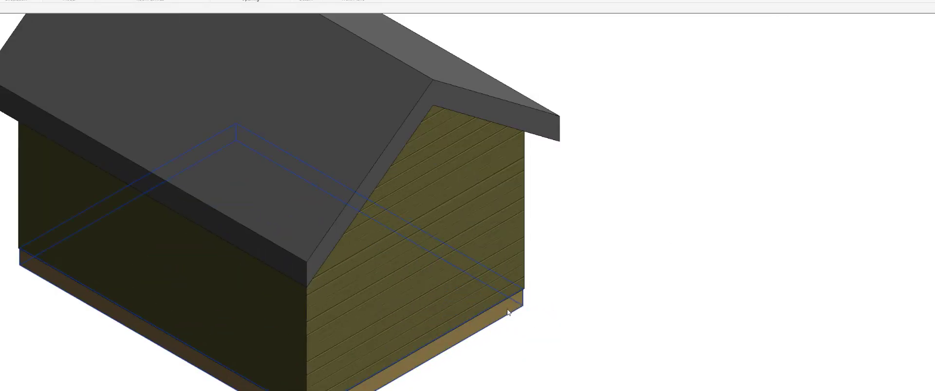
{"action": "scroll", "coordinate": [638, 304], "scroll_direction": "down", "scroll_amount": 4}
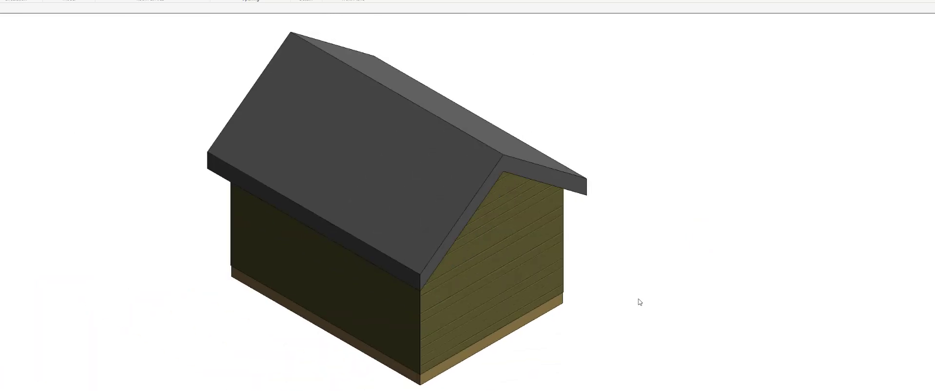
{"action": "scroll", "coordinate": [639, 303], "scroll_direction": "down", "scroll_amount": 1}
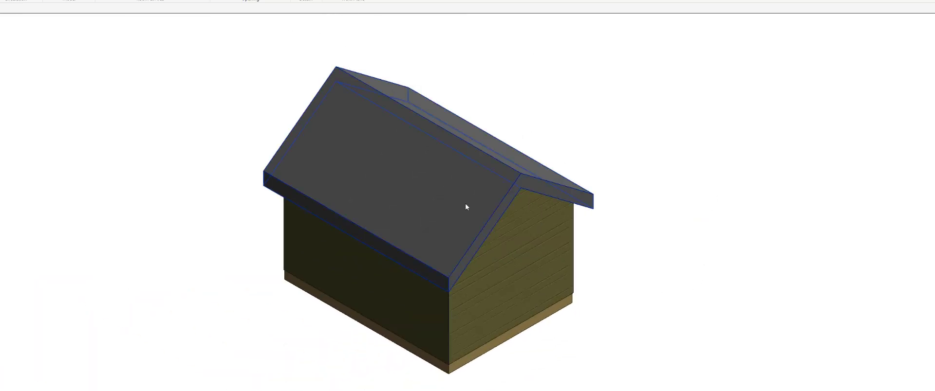
{"action": "left_click", "coordinate": [500, 207]}
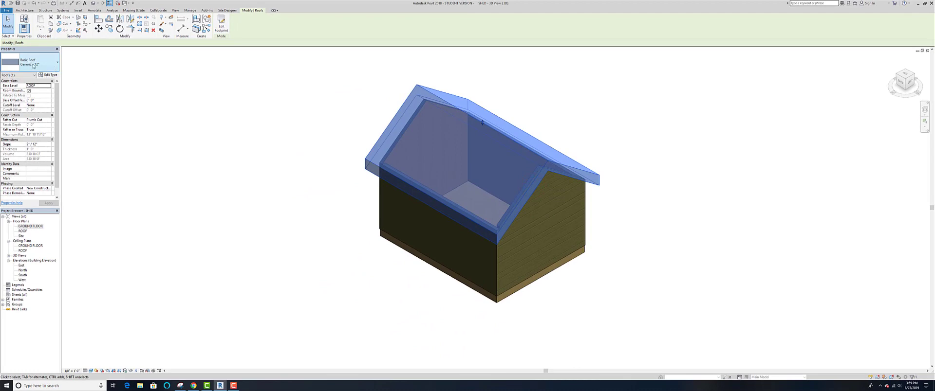
{"action": "left_click", "coordinate": [48, 74]}
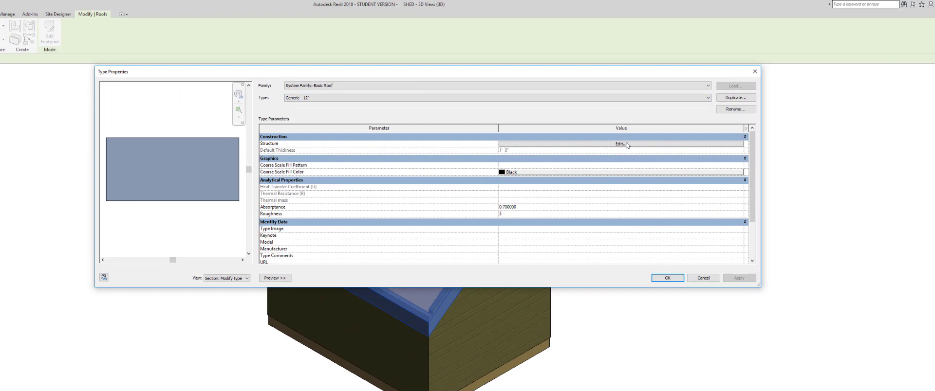
{"action": "left_click", "coordinate": [725, 99]}
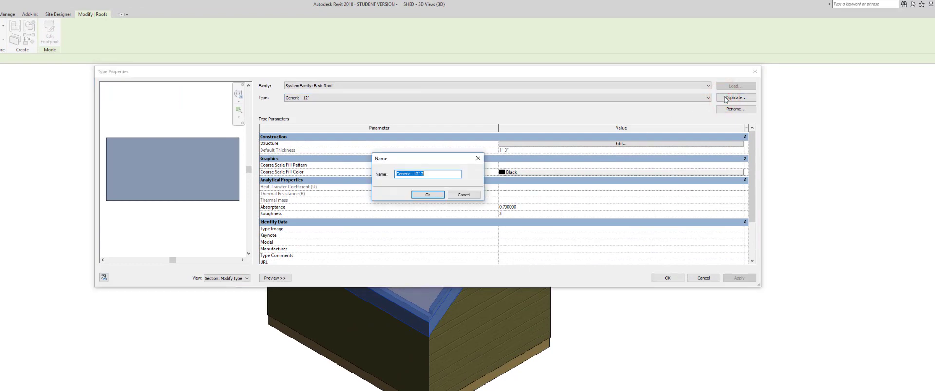
{"action": "type", "text": "SHED ROOF"}
{"action": "left_click", "coordinate": [421, 195]}
{"action": "left_click", "coordinate": [608, 145]}
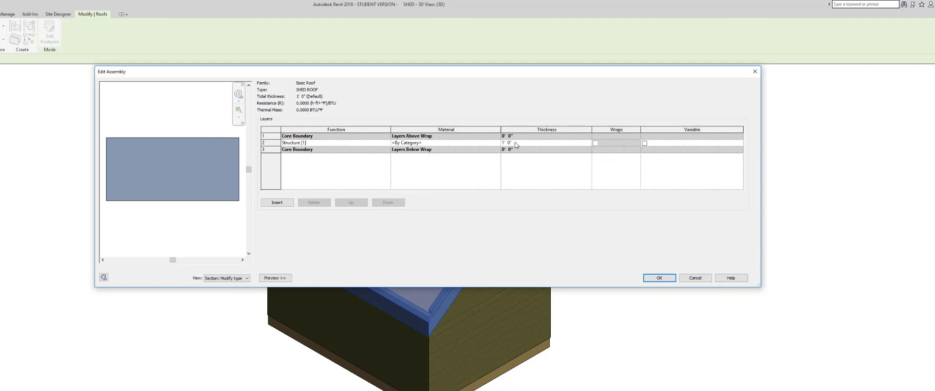
{"action": "left_click", "coordinate": [699, 278]}
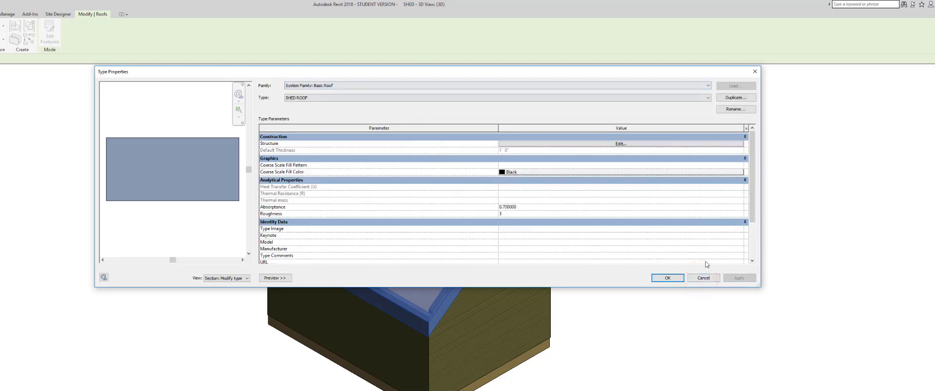
{"action": "left_click", "coordinate": [704, 278]}
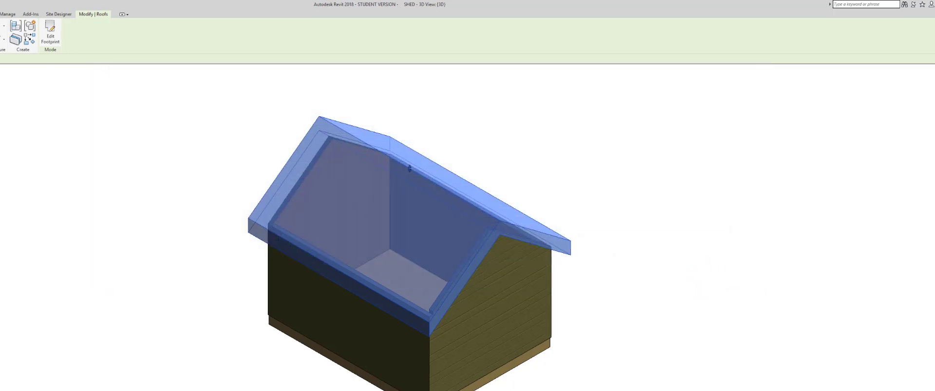
Change the selected roof's type to Wood Rafter 8" - Asphalt Shingle - Insulated and clear the selection.
{"action": "left_click", "coordinate": [102, 88]}
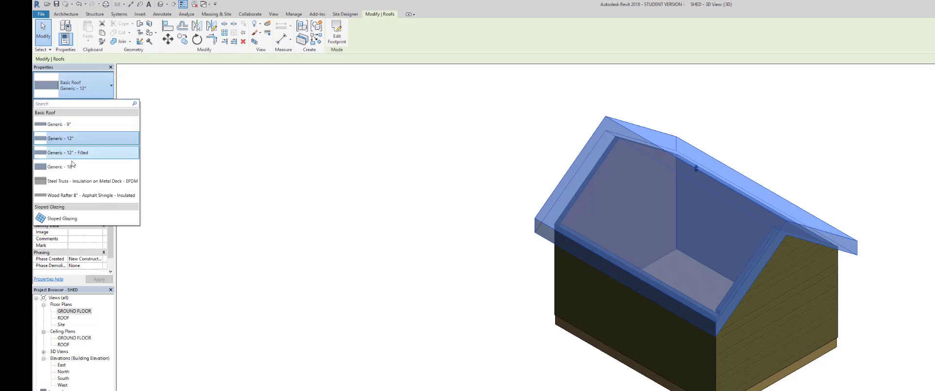
{"action": "left_click", "coordinate": [98, 195]}
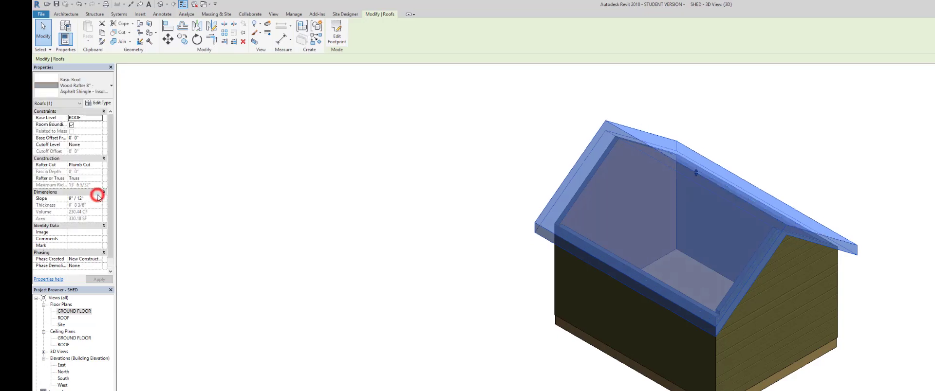
{"action": "left_click", "coordinate": [482, 160]}
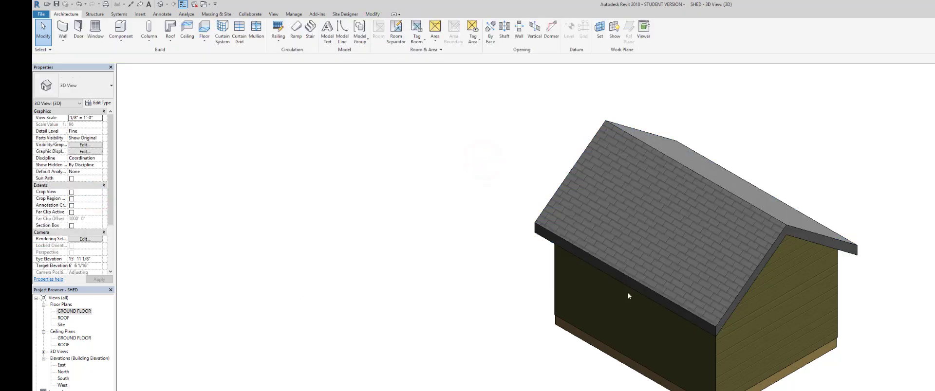
Open the Asphalt Shingle material from the roof type's layer structure and turn on Use Render Appearance.
{"action": "left_click", "coordinate": [774, 243]}
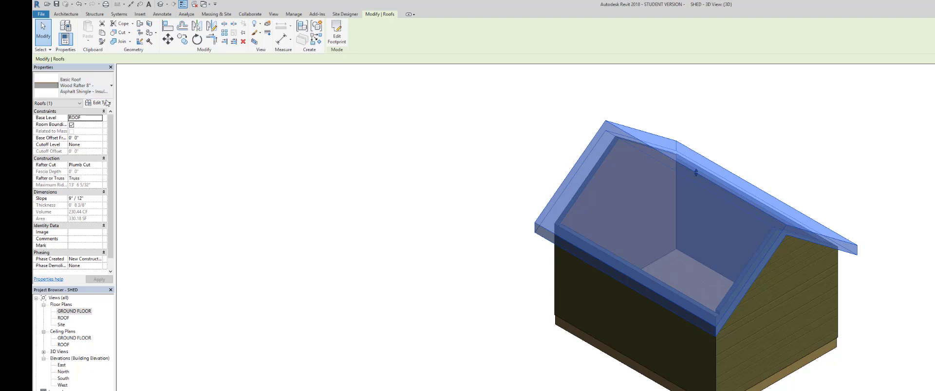
{"action": "left_click", "coordinate": [101, 103]}
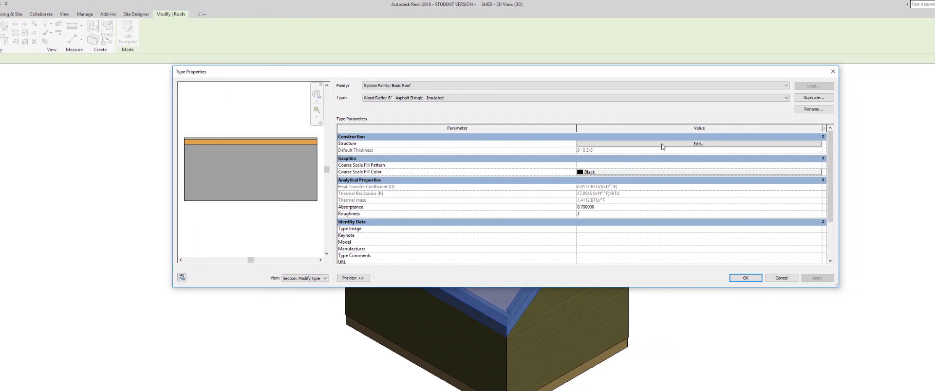
{"action": "left_click", "coordinate": [683, 144]}
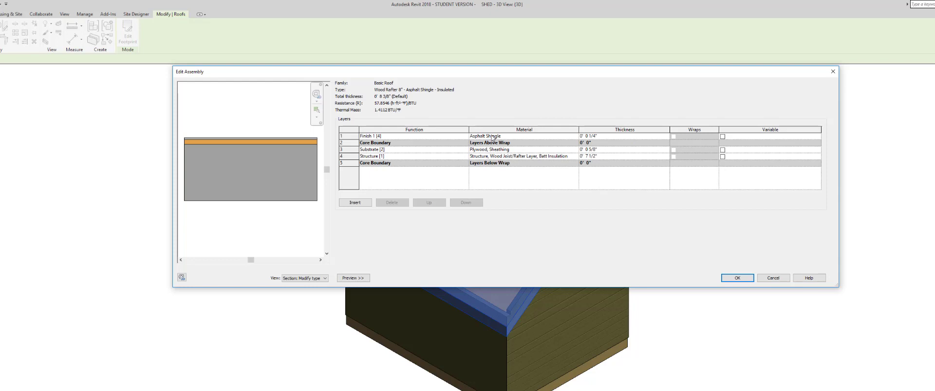
{"action": "left_click", "coordinate": [492, 137]}
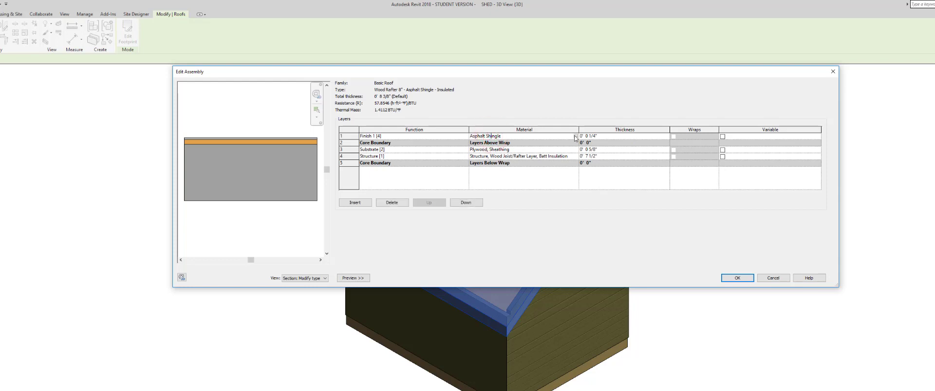
{"action": "left_click", "coordinate": [576, 138]}
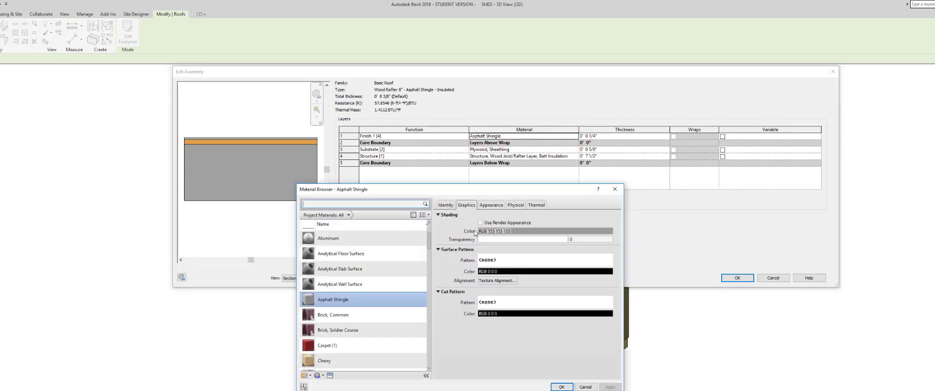
{"action": "left_click", "coordinate": [480, 223]}
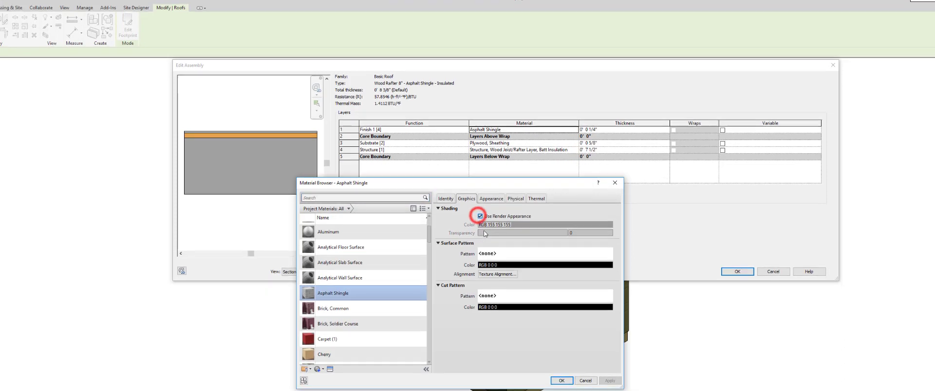
Set the Asphalt Shingle material's generic appearance color to a light brown, RGB 175 149 114.
{"action": "left_click", "coordinate": [492, 205]}
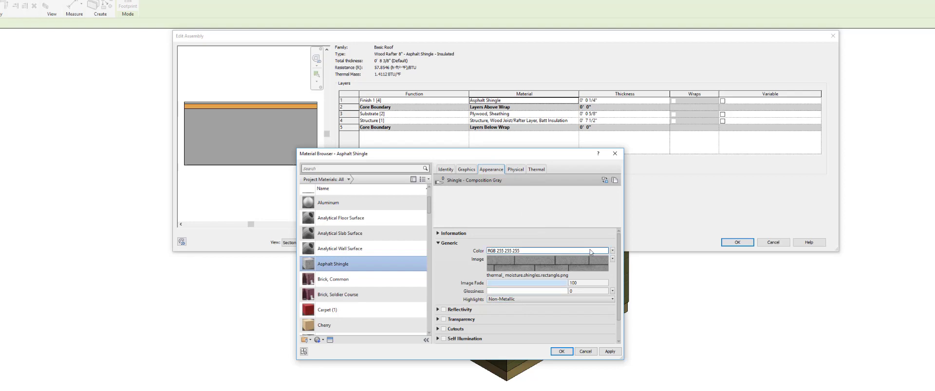
{"action": "left_click", "coordinate": [560, 251]}
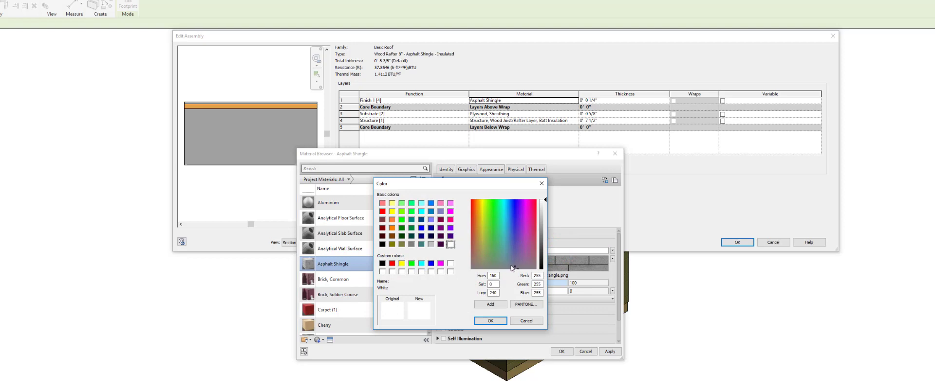
{"action": "left_click_drag", "start_coordinate": [513, 268], "coordinate": [502, 256]}
{"action": "left_click", "coordinate": [410, 245]}
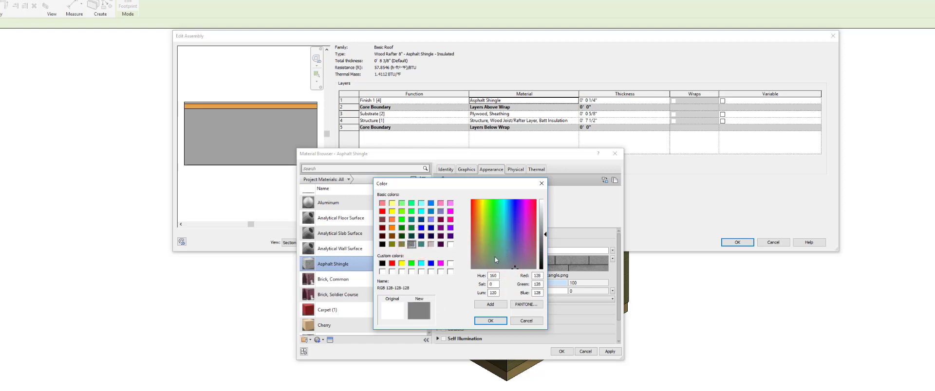
{"action": "left_click_drag", "start_coordinate": [514, 269], "coordinate": [507, 262]}
{"action": "left_click", "coordinate": [401, 245]}
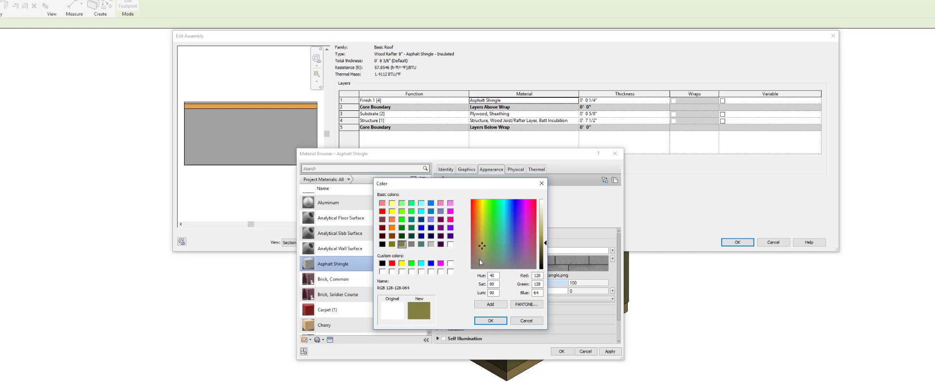
{"action": "left_click", "coordinate": [545, 243]}
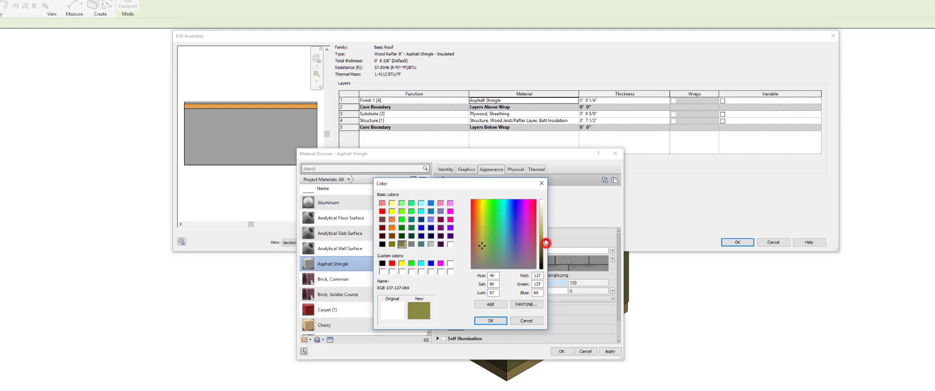
{"action": "left_click", "coordinate": [545, 238]}
{"action": "mouse_move", "coordinate": [483, 244]}
{"action": "left_mouse_down"}
{"action": "mouse_move", "coordinate": [481, 224]}
{"action": "mouse_move", "coordinate": [481, 257]}
{"action": "left_mouse_up"}
{"action": "left_click", "coordinate": [482, 236]}
{"action": "left_click_drag", "start_coordinate": [546, 240], "coordinate": [544, 233]}
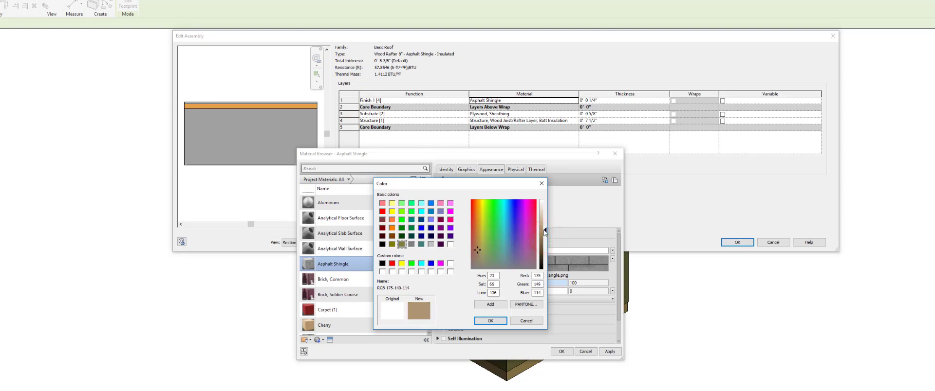
{"action": "left_click", "coordinate": [489, 321]}
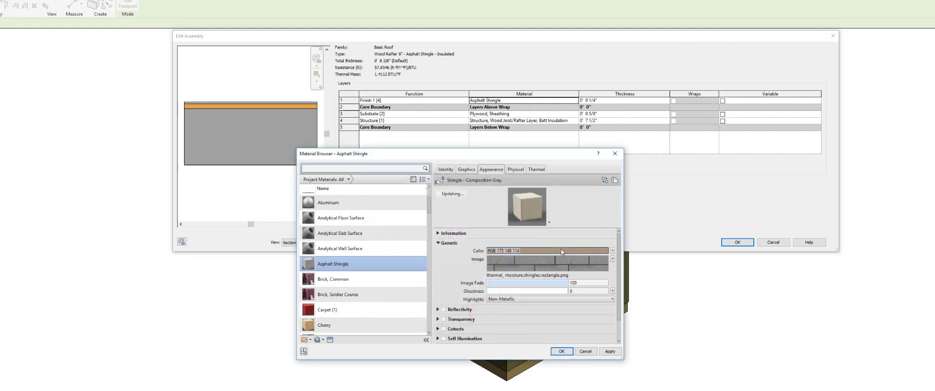
Set the shingle appearance's image fade to 8 with Non-Metallic highlights, and accept the roof's material and type changes.
{"action": "left_click_drag", "start_coordinate": [557, 284], "coordinate": [492, 283]}
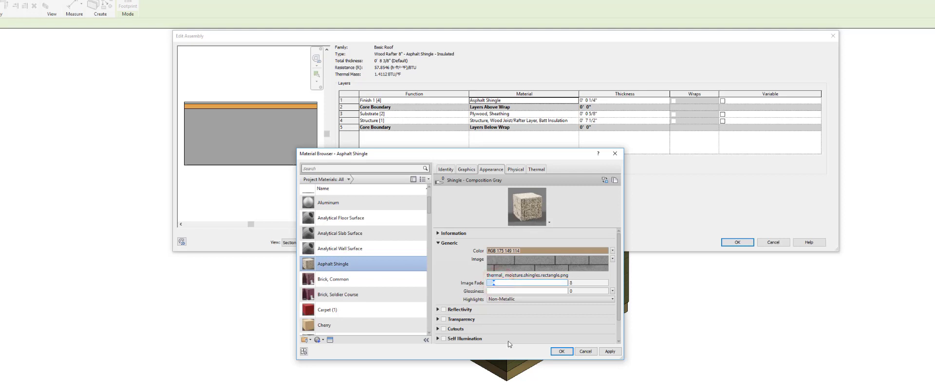
{"action": "left_click", "coordinate": [601, 300]}
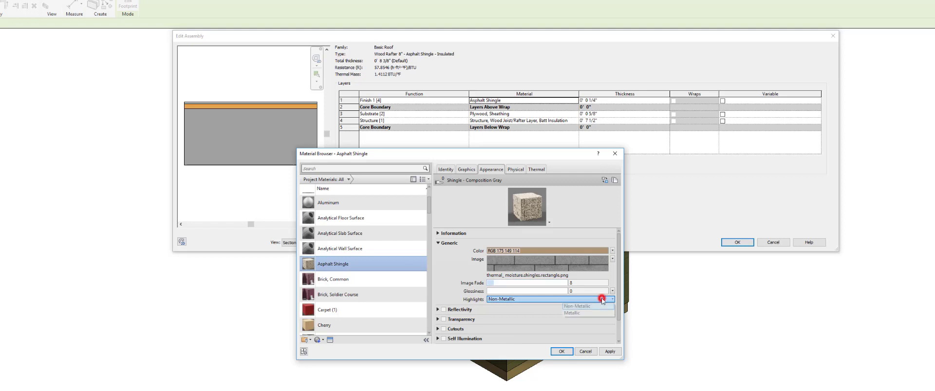
{"action": "left_click", "coordinate": [587, 306]}
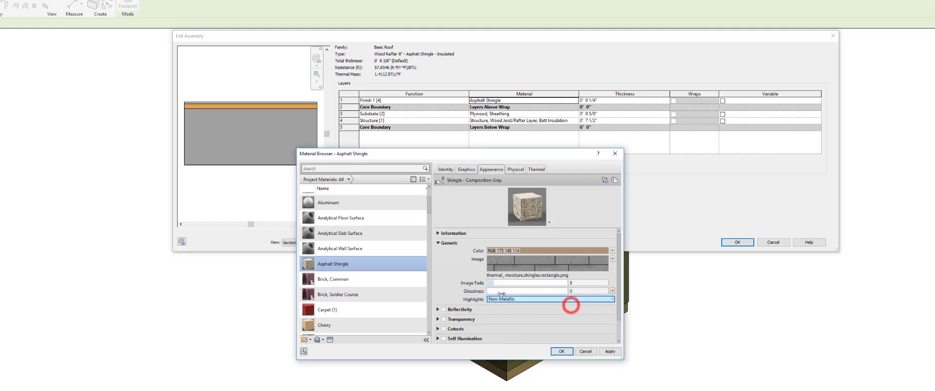
{"action": "left_click", "coordinate": [604, 352]}
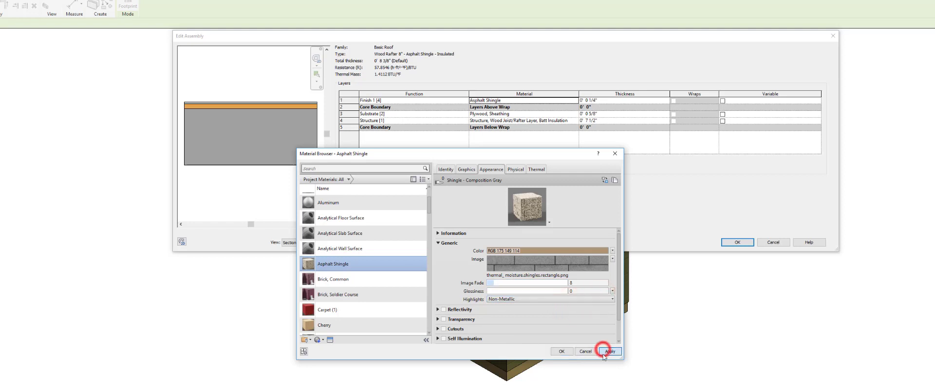
{"action": "left_click", "coordinate": [562, 351]}
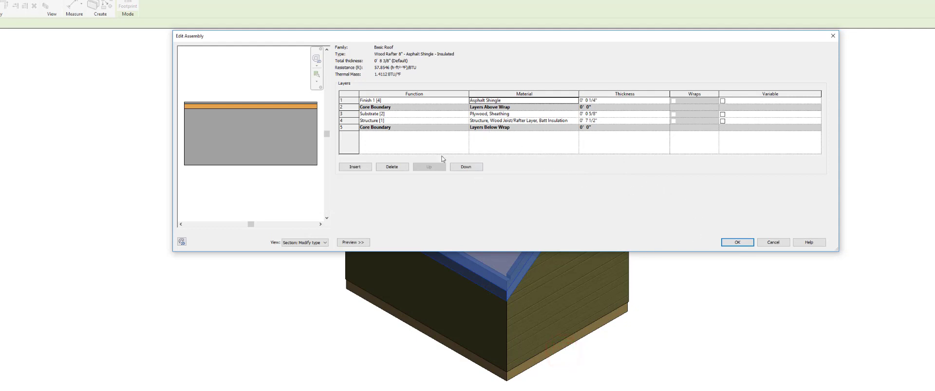
{"action": "left_click", "coordinate": [734, 243]}
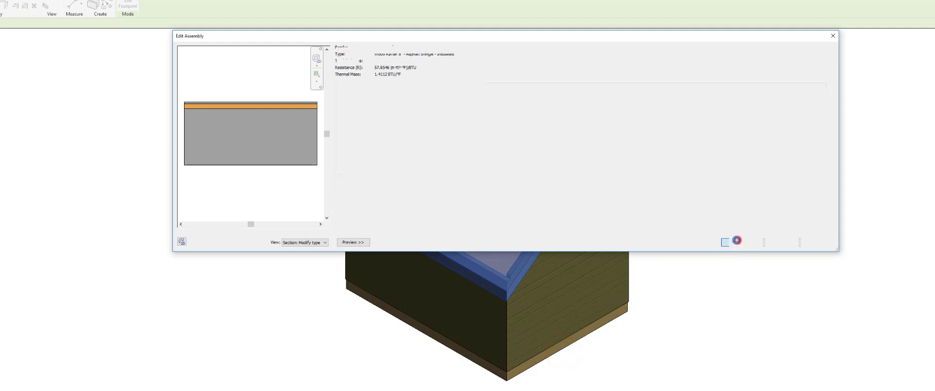
{"action": "left_click", "coordinate": [736, 243]}
{"action": "left_click", "coordinate": [736, 243]}
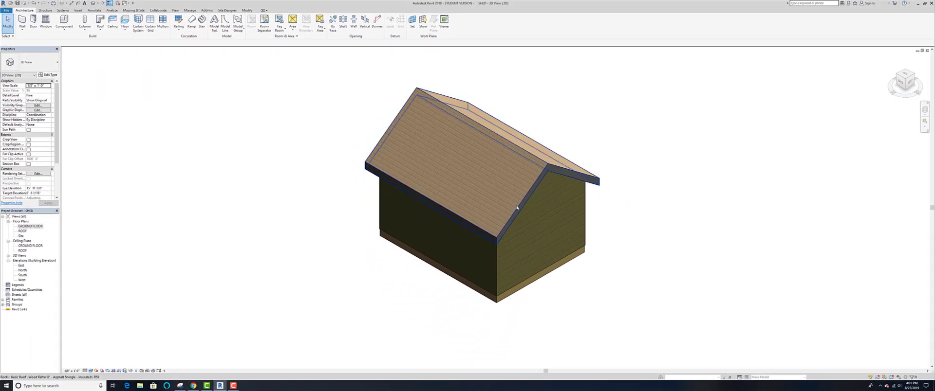
Open the roof type's Structure, Wood Joist/Rafter Layer, Batt Insulation material from its layer structure and turn on Use Render Appearance.
{"action": "left_click", "coordinate": [544, 173]}
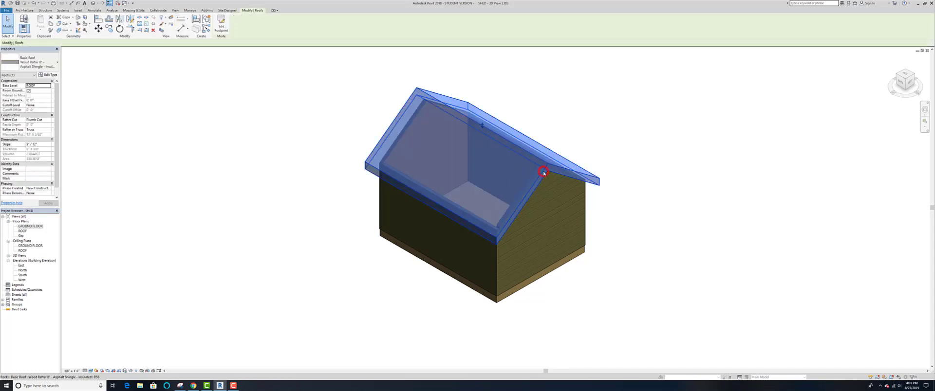
{"action": "left_click", "coordinate": [51, 75]}
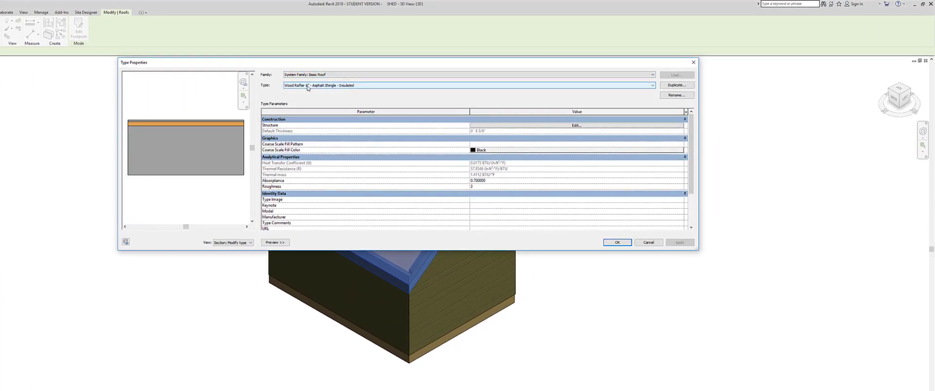
{"action": "left_click", "coordinate": [575, 126]}
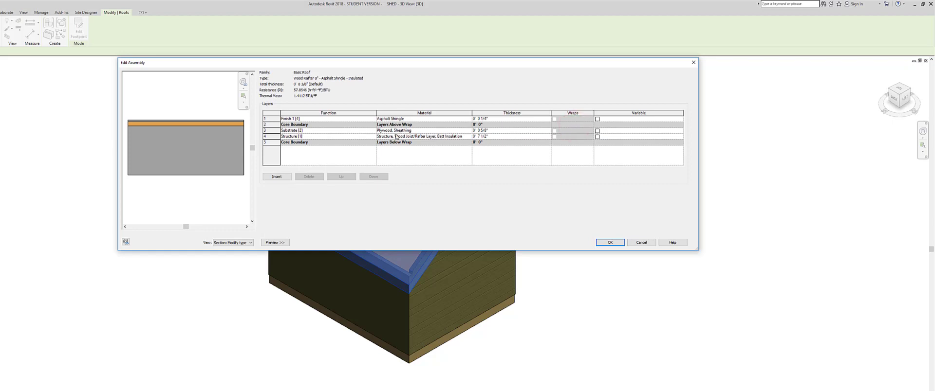
{"action": "left_click", "coordinate": [454, 138]}
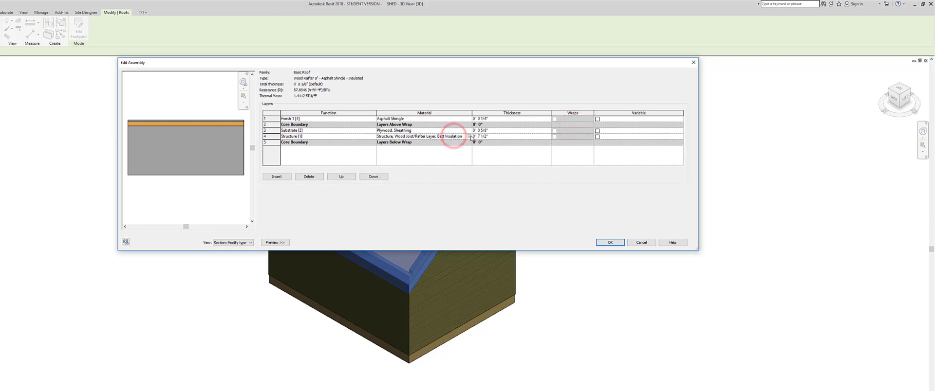
{"action": "left_click", "coordinate": [470, 137]}
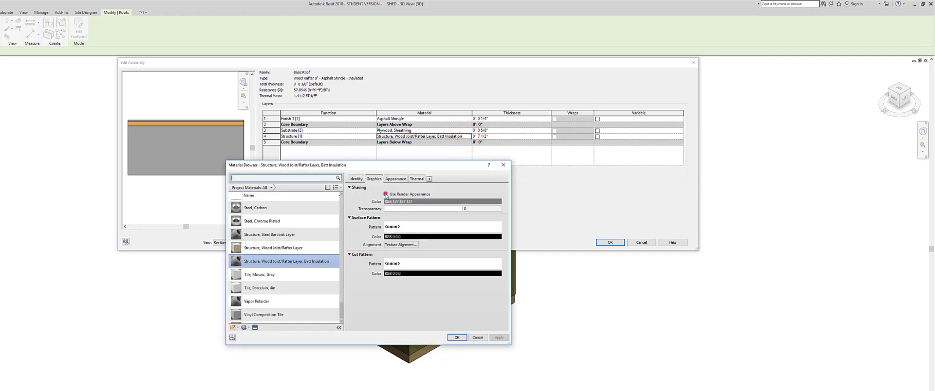
Set the rafter layer material's generic appearance color to off-white, RGB 235 235 235, and accept the material, assembly and roof type changes.
{"action": "left_click", "coordinate": [397, 178]}
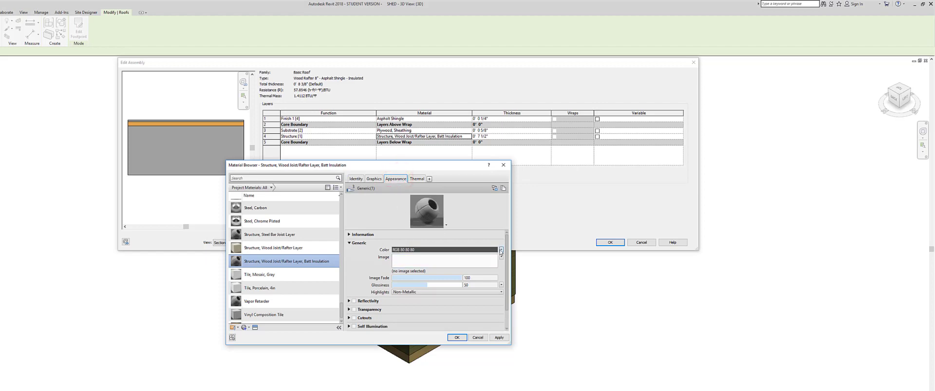
{"action": "left_click", "coordinate": [501, 251]}
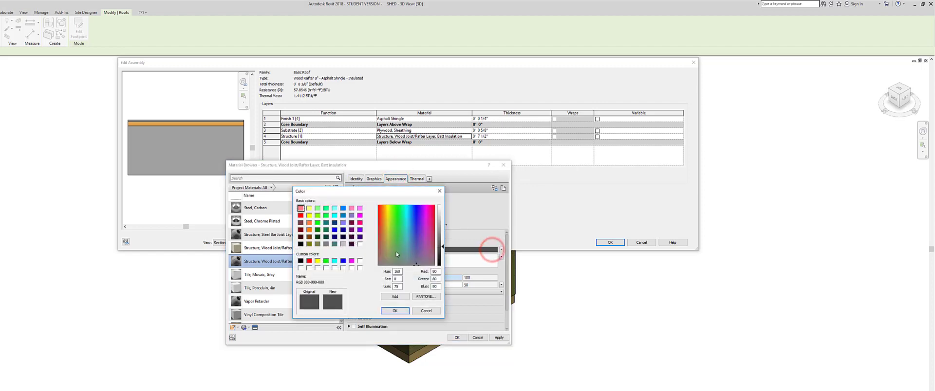
{"action": "left_click", "coordinate": [360, 244]}
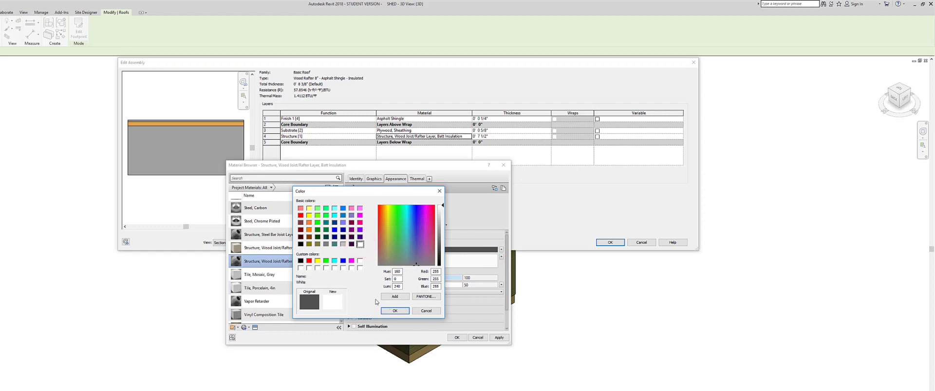
{"action": "left_click", "coordinate": [441, 206]}
{"action": "left_click_drag", "start_coordinate": [441, 206], "coordinate": [442, 213]}
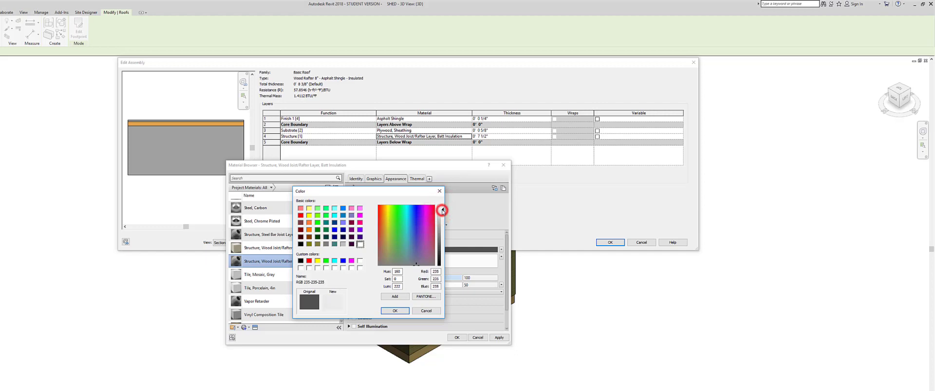
{"action": "left_click", "coordinate": [404, 310]}
{"action": "left_click", "coordinate": [456, 338]}
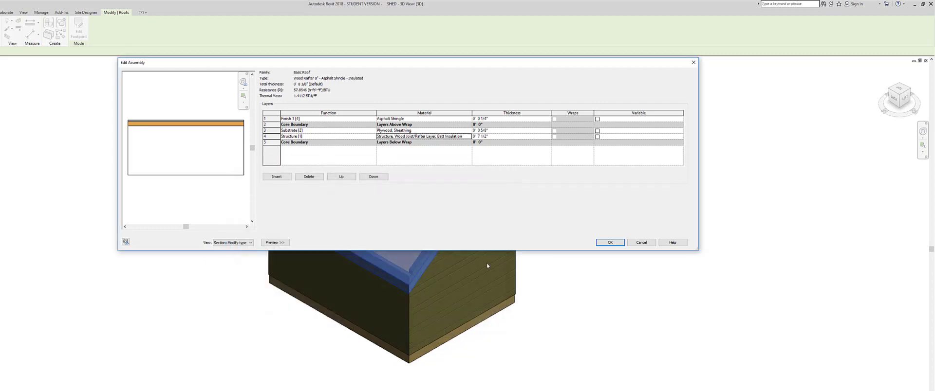
{"action": "left_click", "coordinate": [602, 246]}
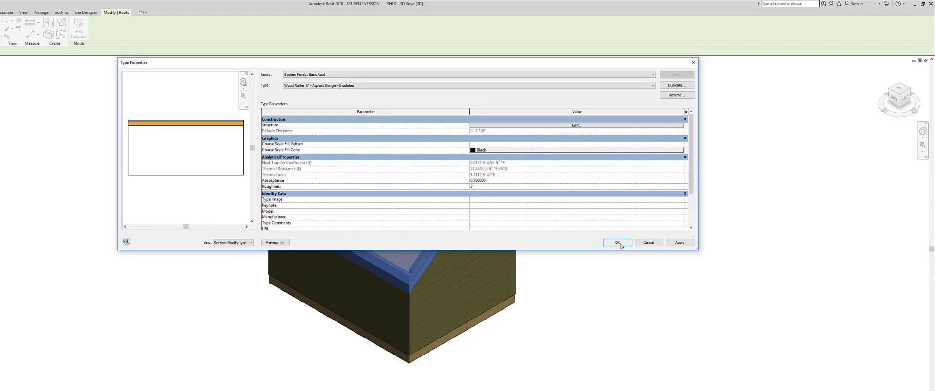
{"action": "left_click", "coordinate": [618, 243]}
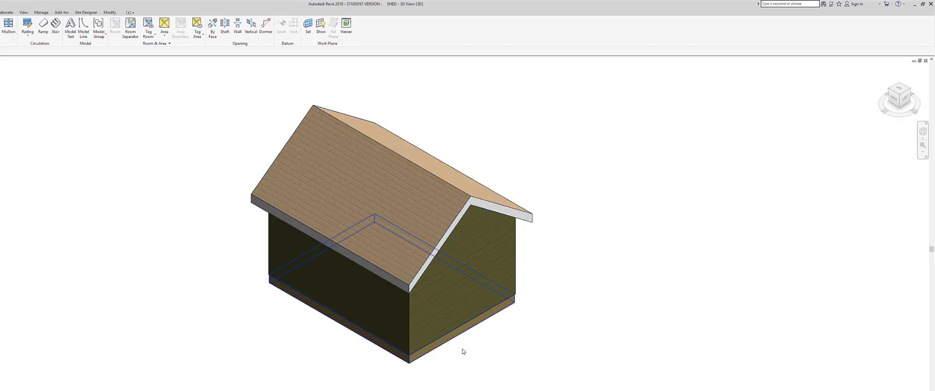
{"action": "left_click", "coordinate": [899, 105]}
{"action": "mouse_move", "coordinate": [900, 106]}
{"action": "left_mouse_down"}
{"action": "mouse_move", "coordinate": [884, 110]}
{"action": "mouse_move", "coordinate": [867, 94]}
{"action": "mouse_move", "coordinate": [897, 104]}
{"action": "left_mouse_up"}
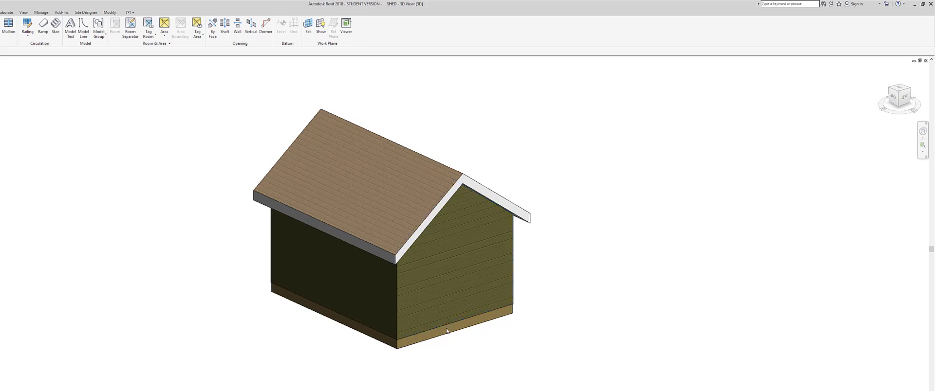